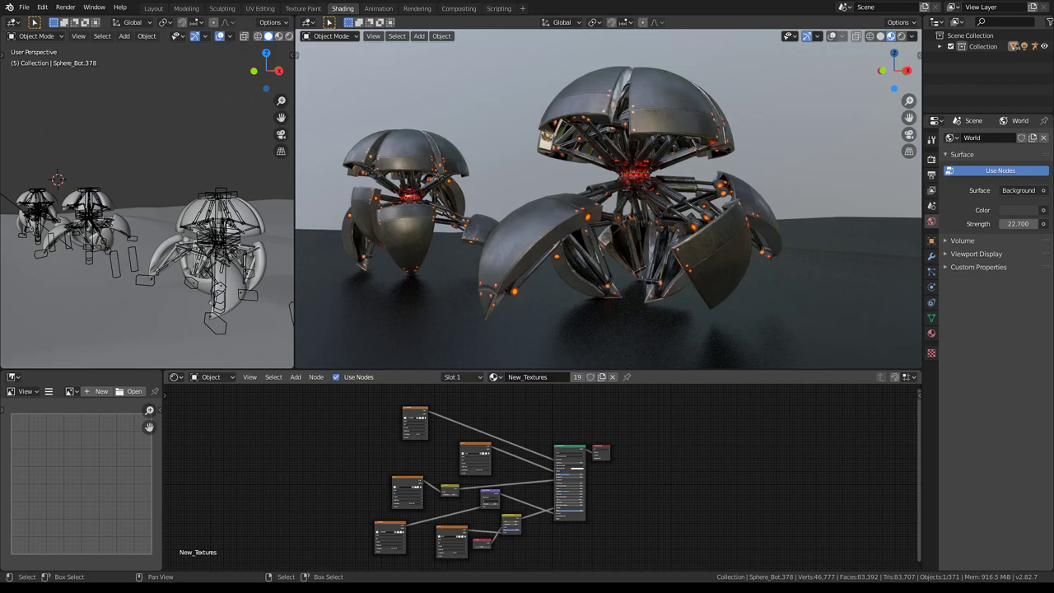
Watch the walk animation while orbiting the two robots from low close-up and high overhead angles
mouse_move(762, 192)
middle_down()
mouse_move(394, 209)
mouse_move(545, 152)
mouse_move(517, 214)
middle_up()
scroll(550, 206, down, 5)
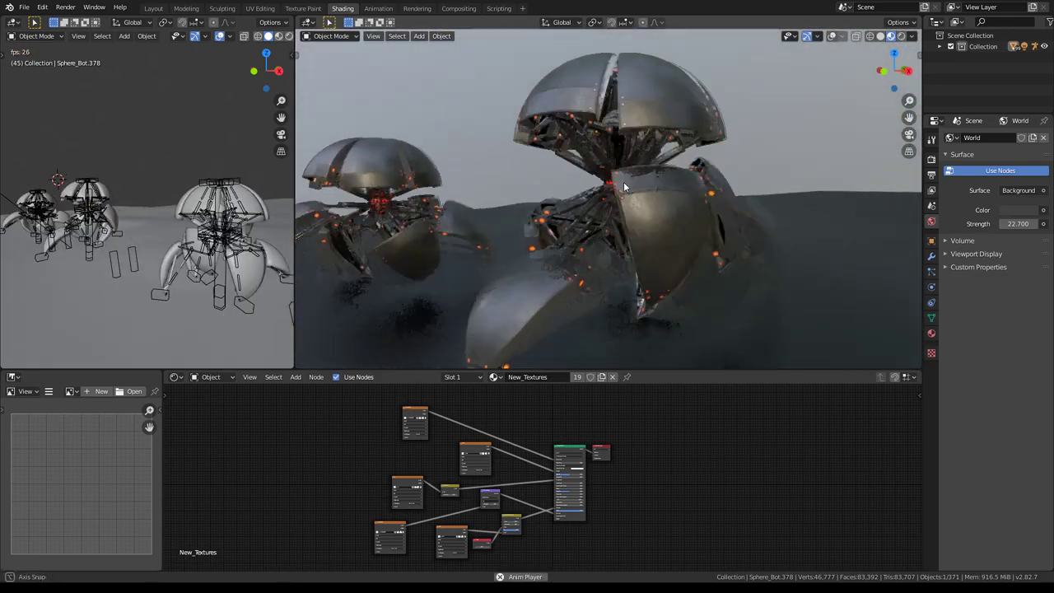
mouse_move(624, 192)
middle_down()
mouse_move(567, 170)
mouse_move(404, 181)
mouse_move(492, 169)
middle_up()
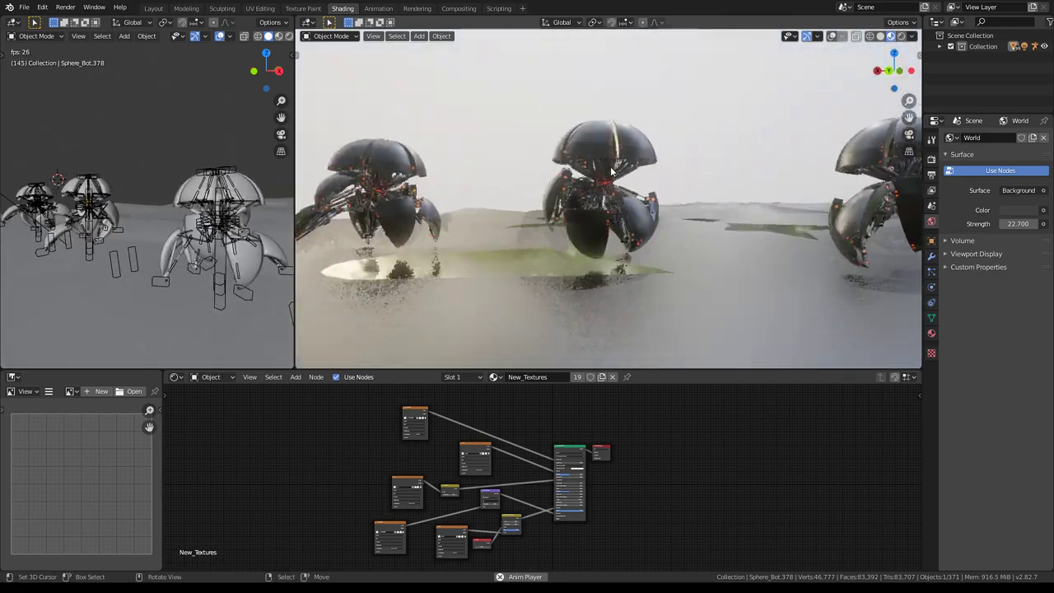
mouse_move(625, 162)
middle_down()
mouse_move(603, 168)
mouse_move(634, 167)
mouse_move(637, 200)
mouse_move(550, 190)
middle_up()
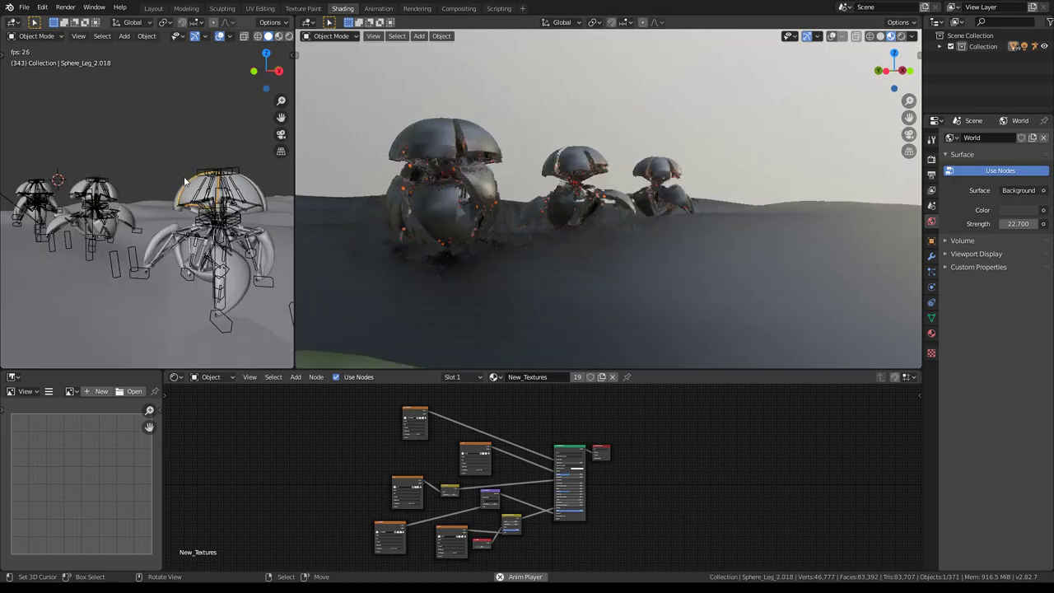
scroll(160, 159, up, 3)
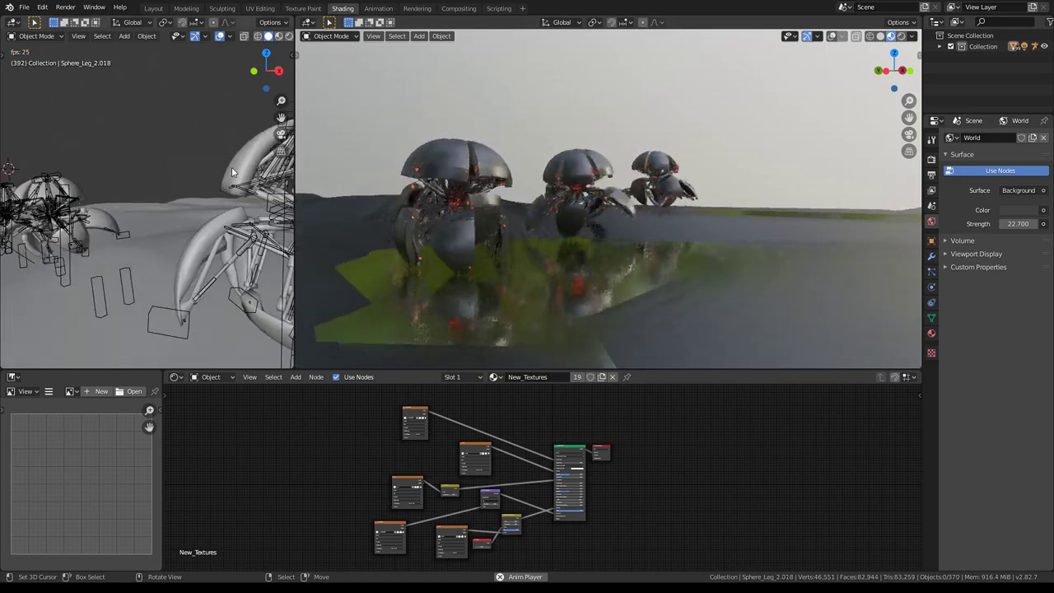
mouse_move(651, 181)
middle_down()
mouse_move(676, 153)
mouse_move(651, 206)
middle_up()
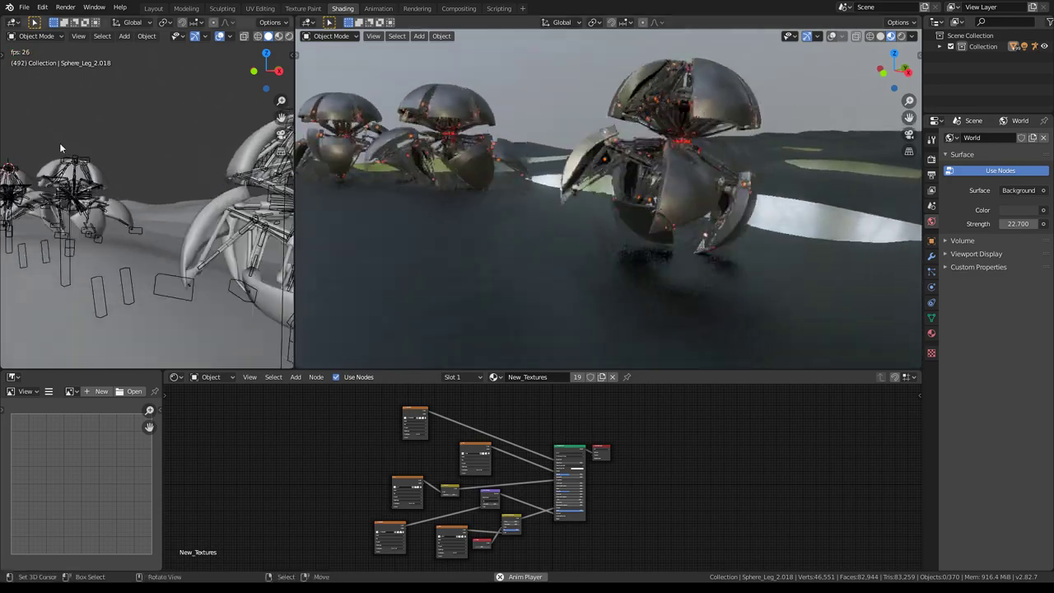
mouse_move(60, 143)
middle_down()
mouse_move(152, 170)
mouse_move(135, 178)
mouse_move(226, 94)
middle_up()
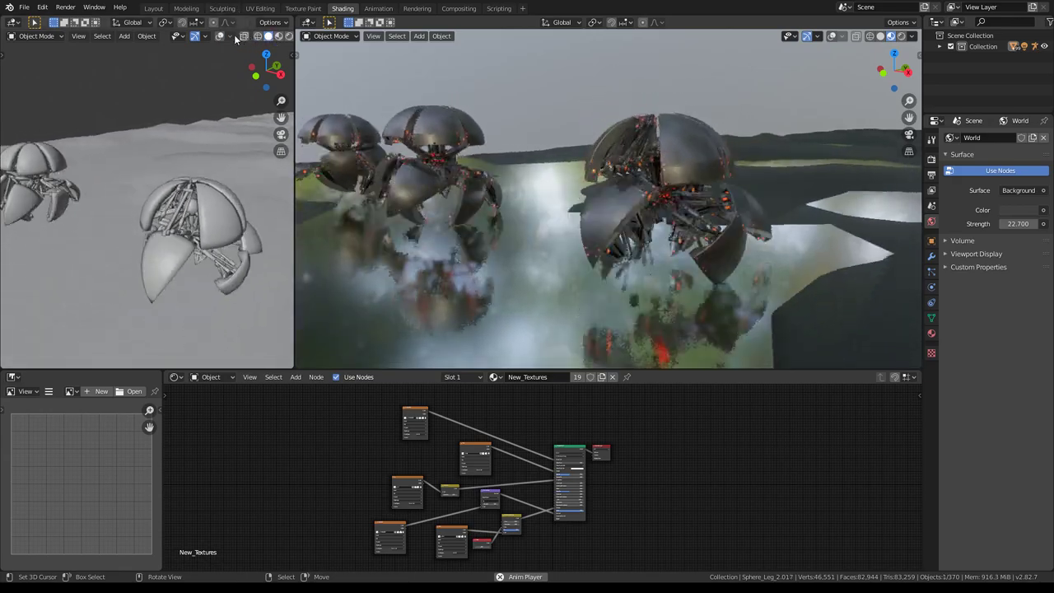
Show overlays in the left view; inspect the armature and leg shells Sphere_Leg_2.021 and .020
click(219, 36)
click(198, 226)
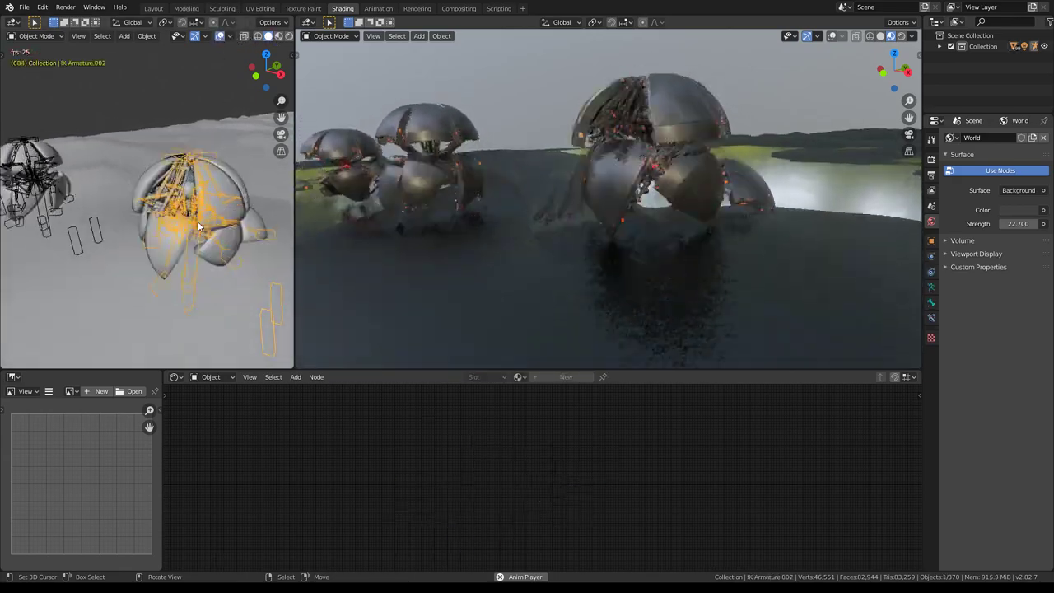
click(223, 212)
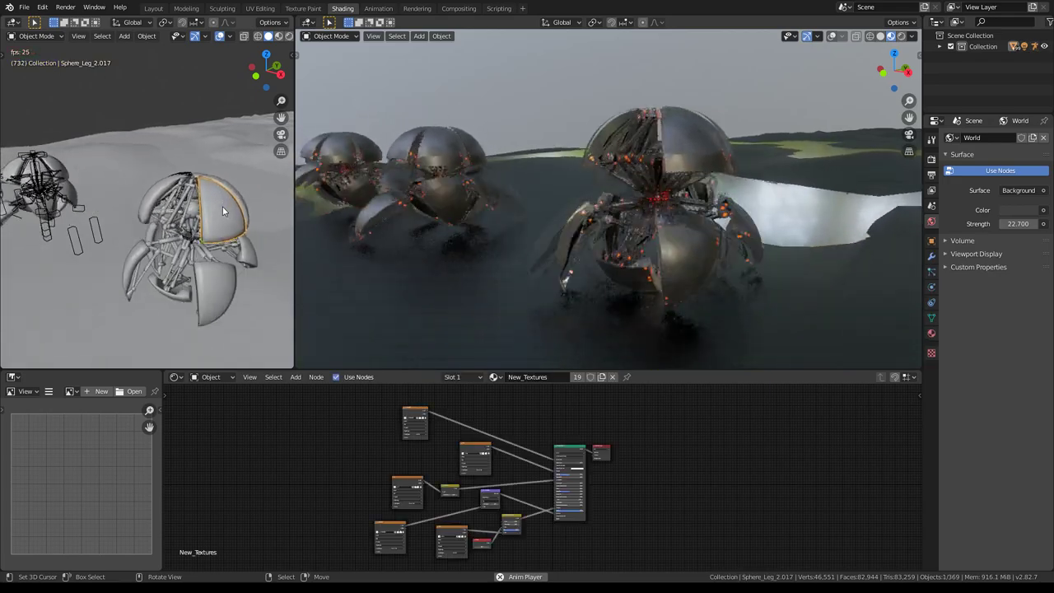
click(222, 207)
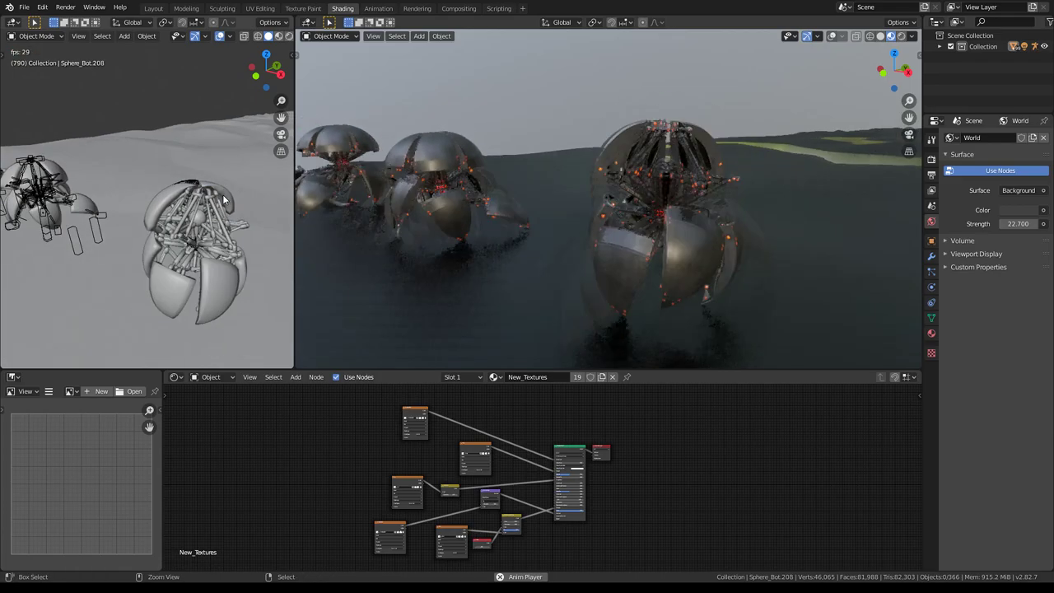
click(231, 194)
click(231, 198)
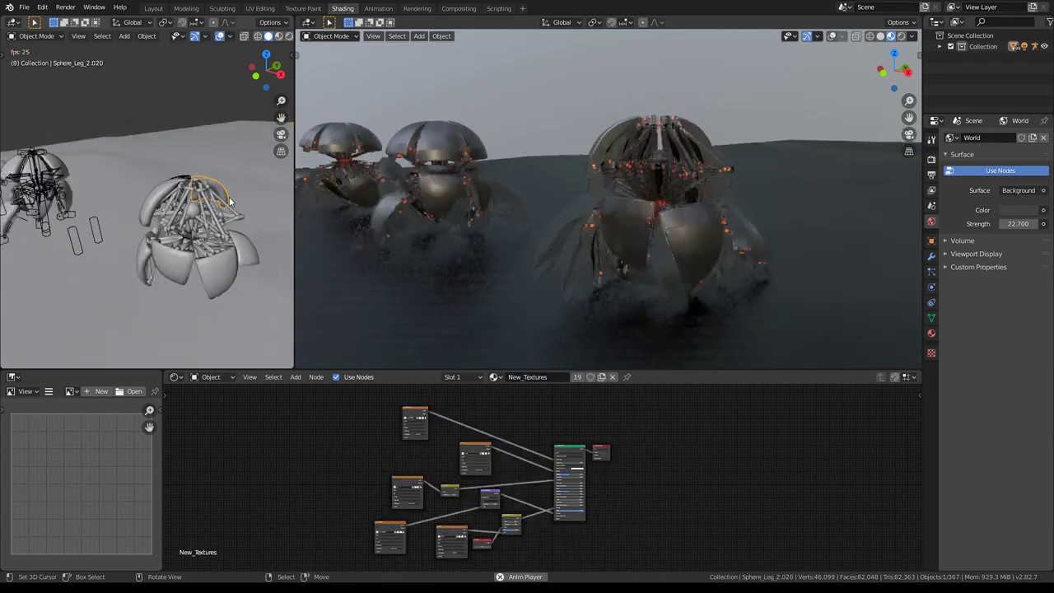
Inspect the Landscape, Sphere_Bot.209 and Sphere_Bot.132 materials from new left-view angles
middle_drag(164, 235, 218, 256)
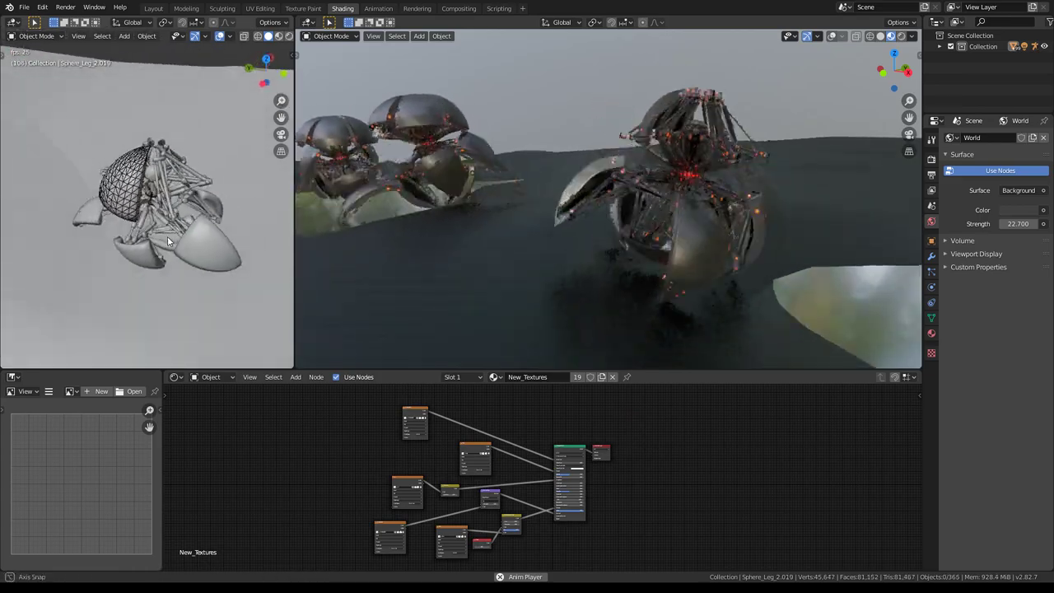
middle_drag(168, 241, 125, 231)
middle_drag(185, 216, 126, 157)
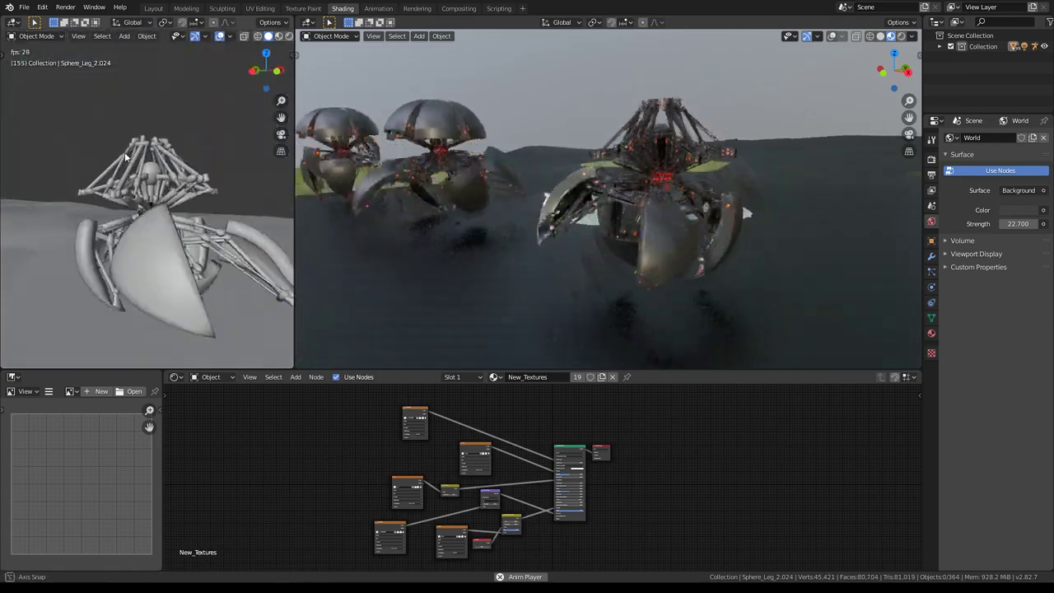
click(224, 248)
mouse_move(176, 268)
middle_down()
mouse_move(224, 248)
mouse_move(121, 242)
middle_up()
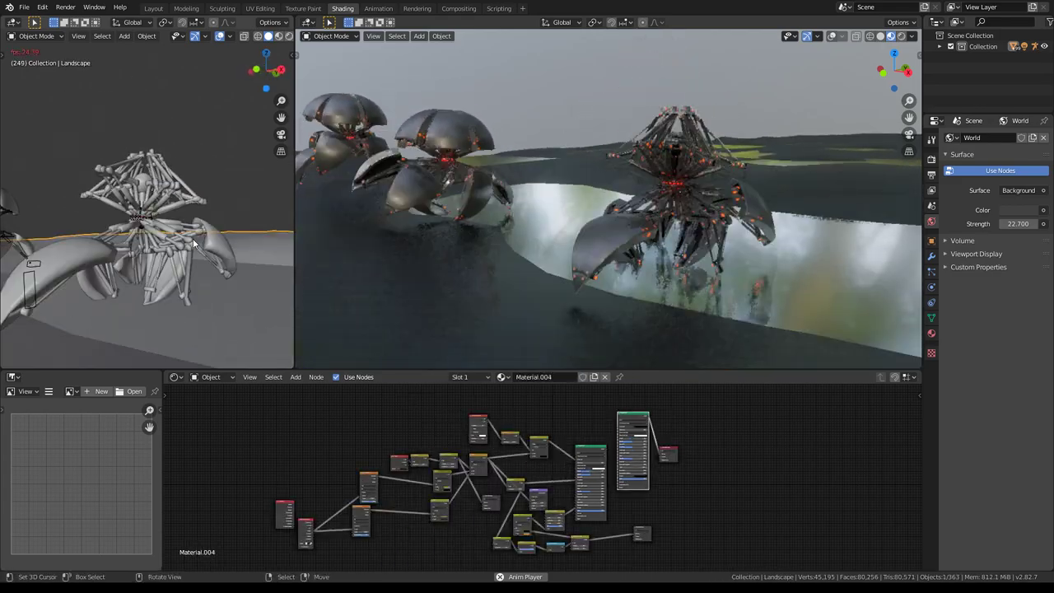
click(195, 247)
click(194, 233)
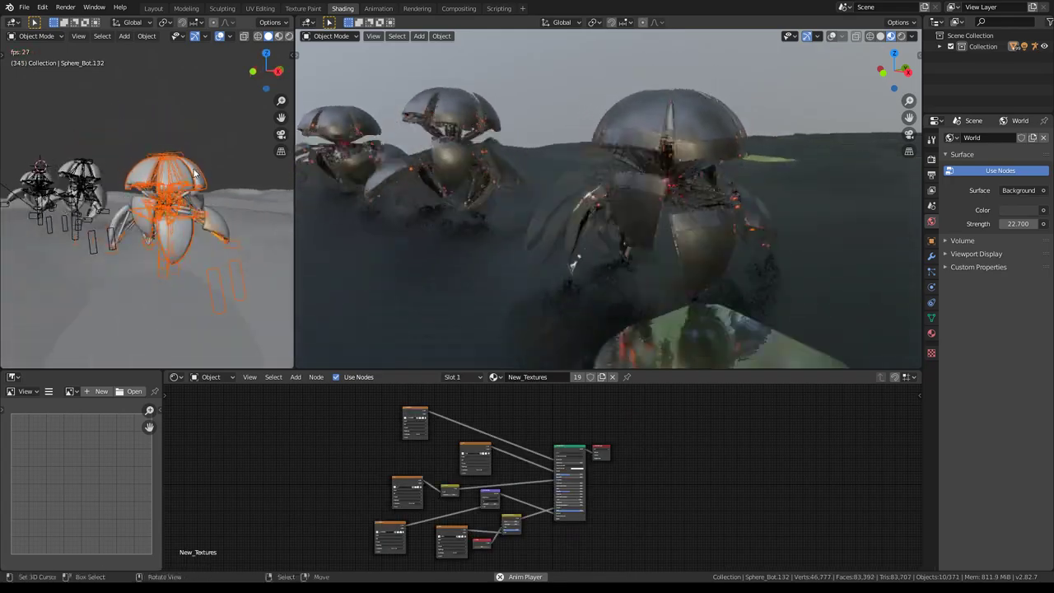
Delete all 36 shell pieces sharing Sphere_Leg_2.021's mesh data
click(195, 169)
click(202, 168)
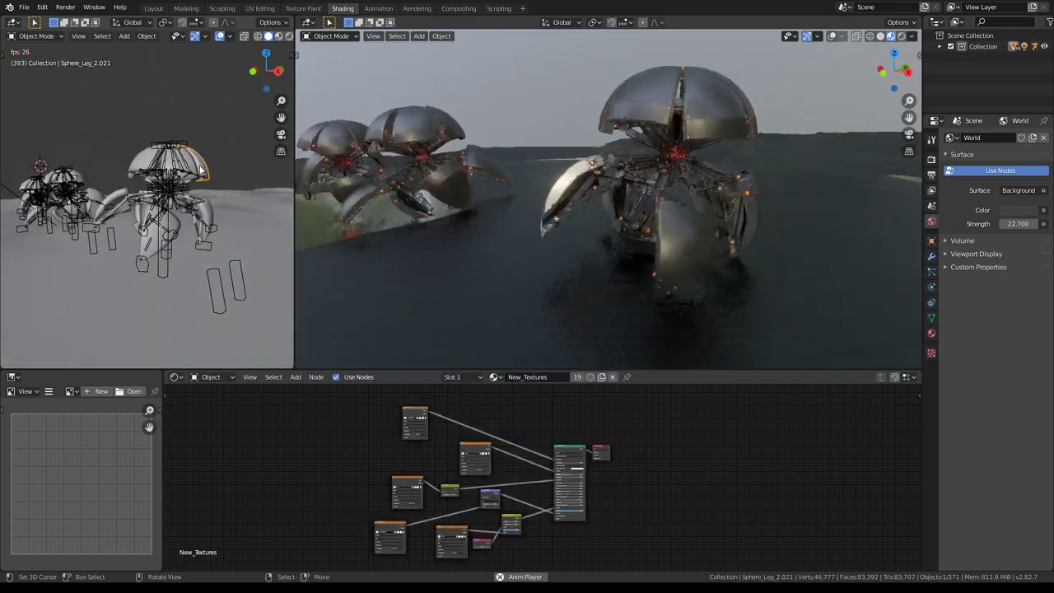
key(shift+l)
click(200, 168)
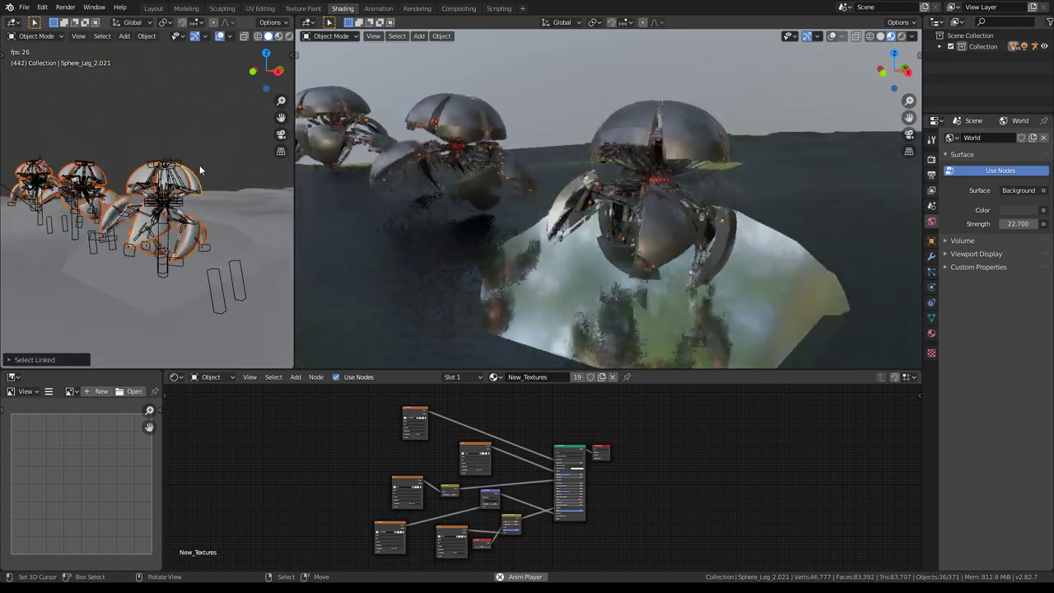
click(214, 162)
Review the bare leg frames in a maximized main view with the animation playing
mouse_move(559, 117)
middle_down()
mouse_move(522, 119)
mouse_move(568, 173)
mouse_move(481, 172)
middle_up()
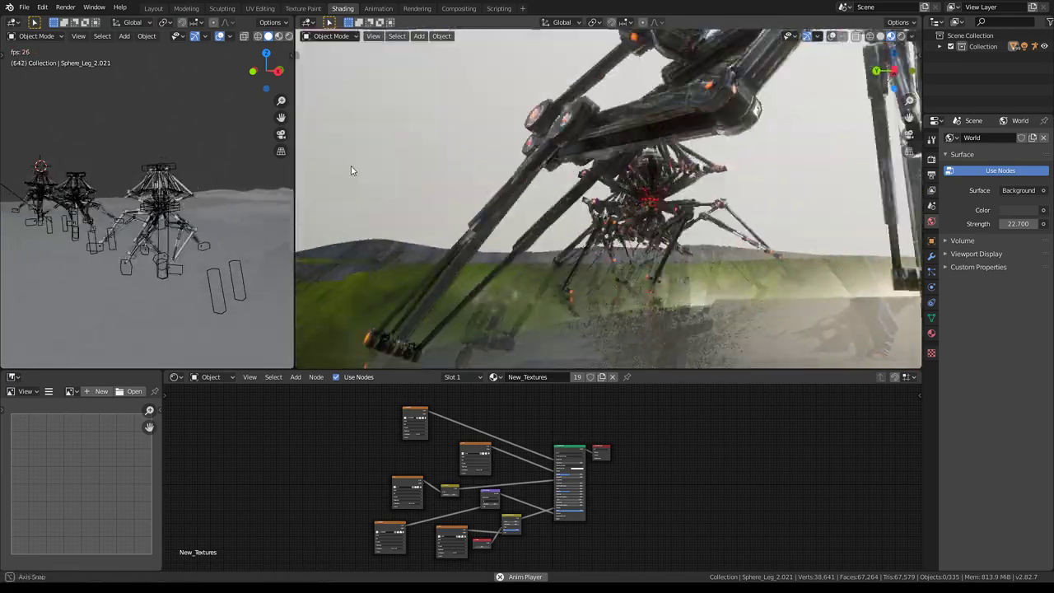
mouse_move(523, 215)
middle_down()
mouse_move(359, 197)
mouse_move(522, 211)
mouse_move(539, 237)
middle_up()
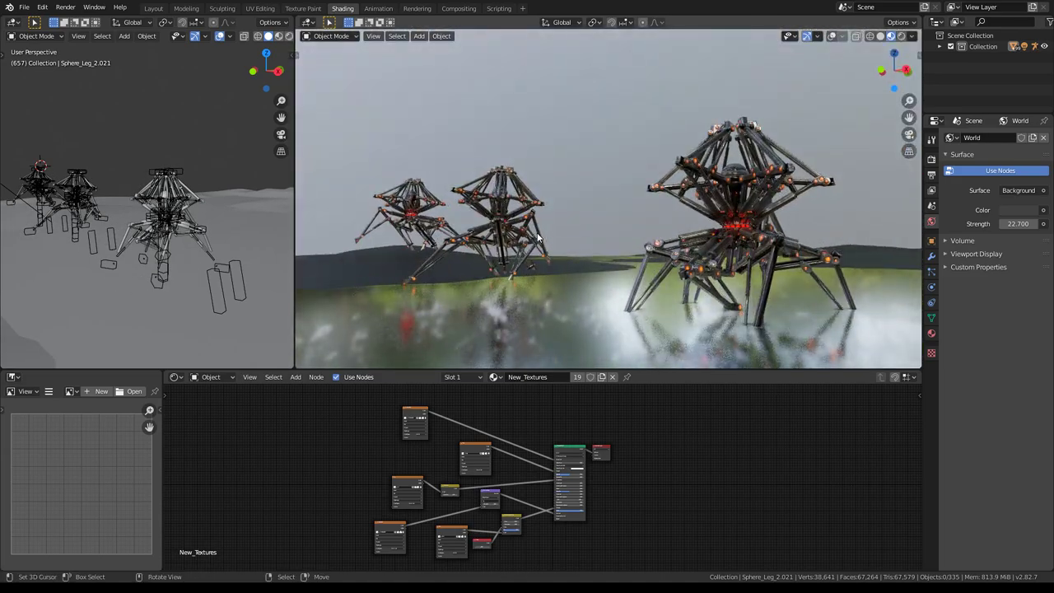
key(ctrl+space)
mouse_move(729, 287)
middle_down()
mouse_move(642, 194)
mouse_move(664, 183)
middle_up()
key(space)
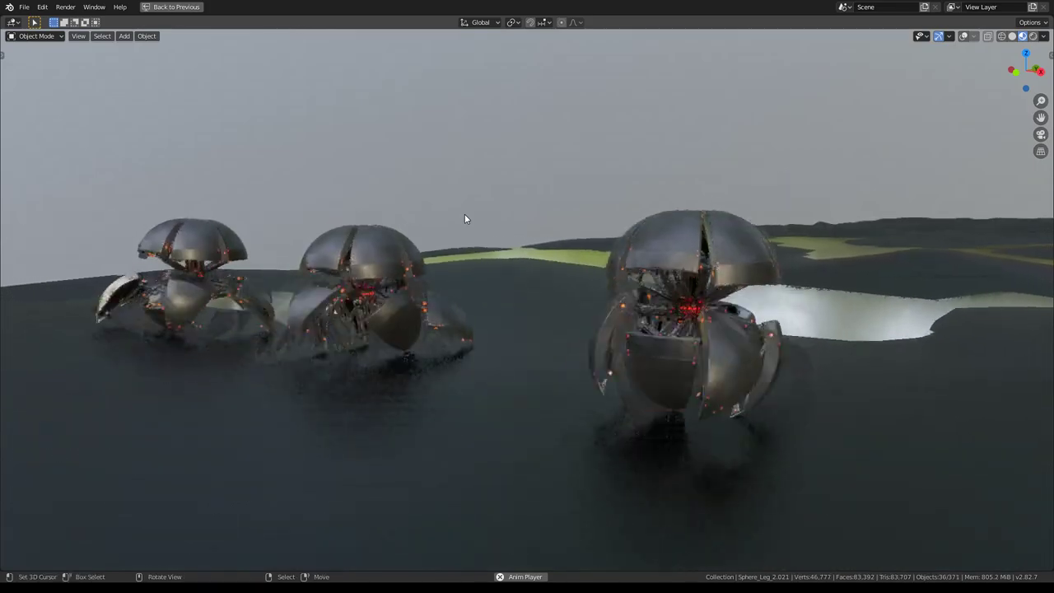
Orbit down to the walking robots and return to the full Shading layout
mouse_move(465, 213)
middle_down()
mouse_move(555, 204)
mouse_move(542, 205)
middle_up()
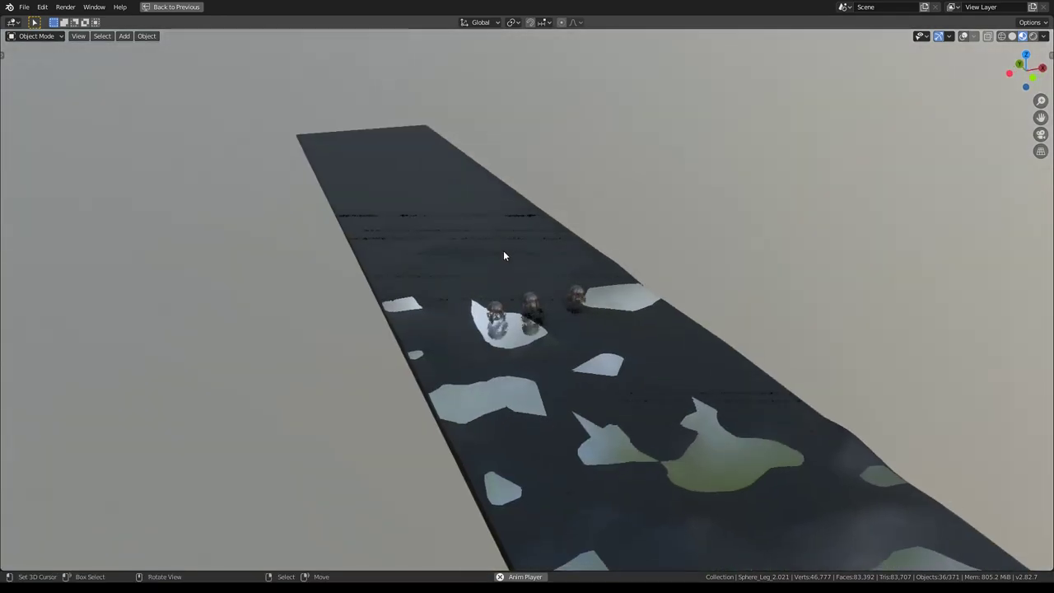
middle_drag(515, 247, 545, 276)
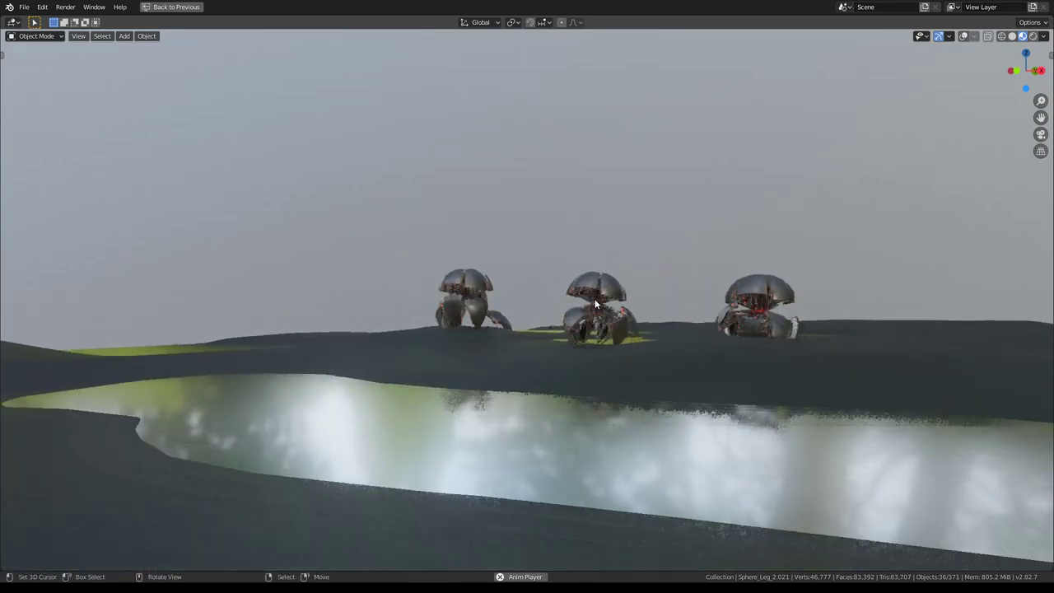
key(ctrl+space)
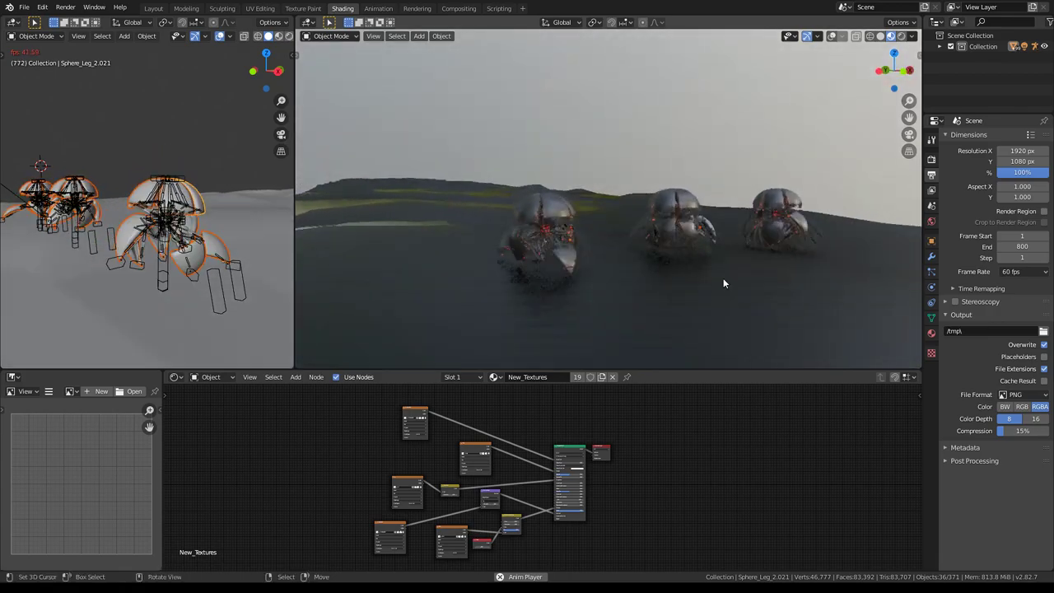
Pause on the Landscape and adjust Material.004 toward a golden, glittering ground
click(732, 312)
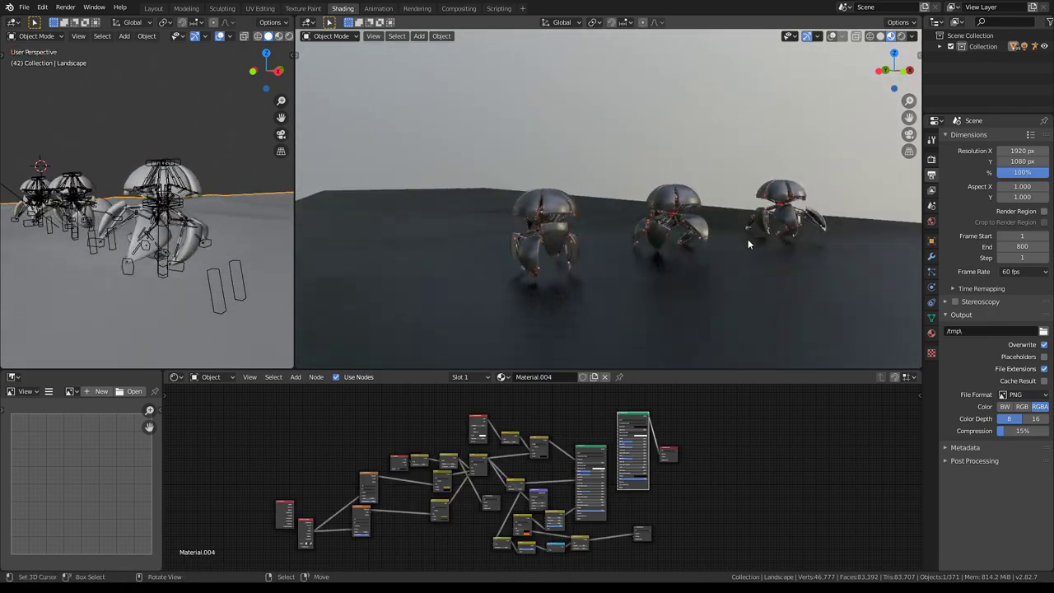
key(space)
scroll(798, 449, up, 2)
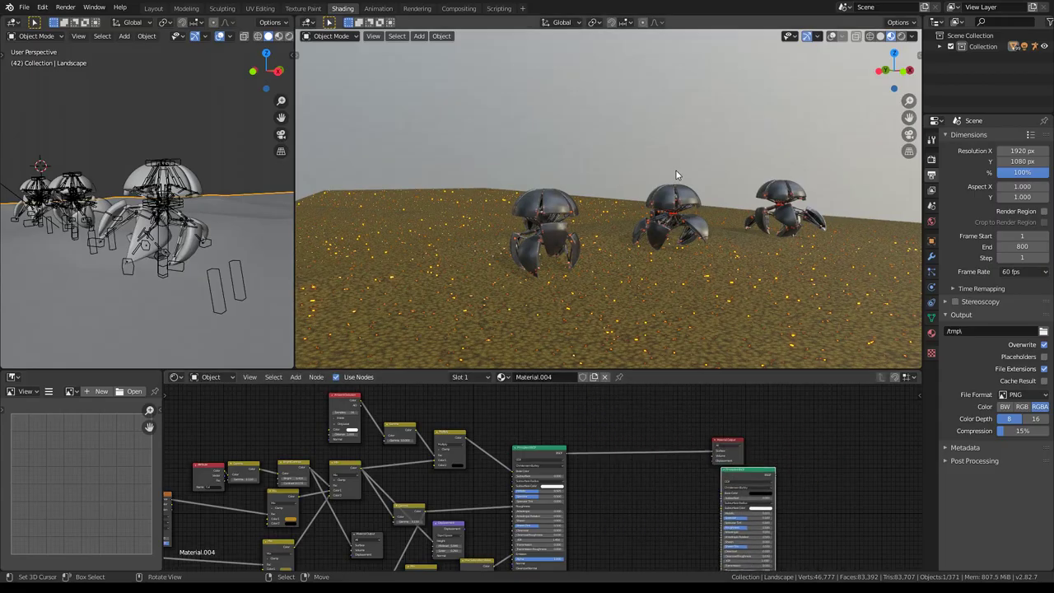
key(space)
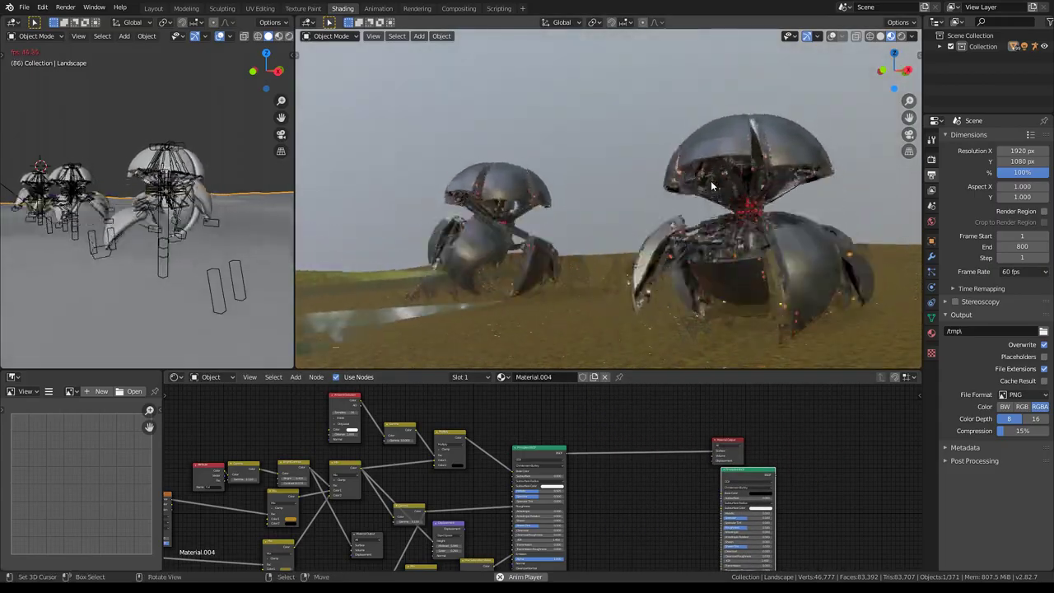
Replay the walk, orbit overhead and check the Viewport Shading options
mouse_move(712, 185)
middle_down()
mouse_move(519, 235)
mouse_move(855, 218)
middle_up()
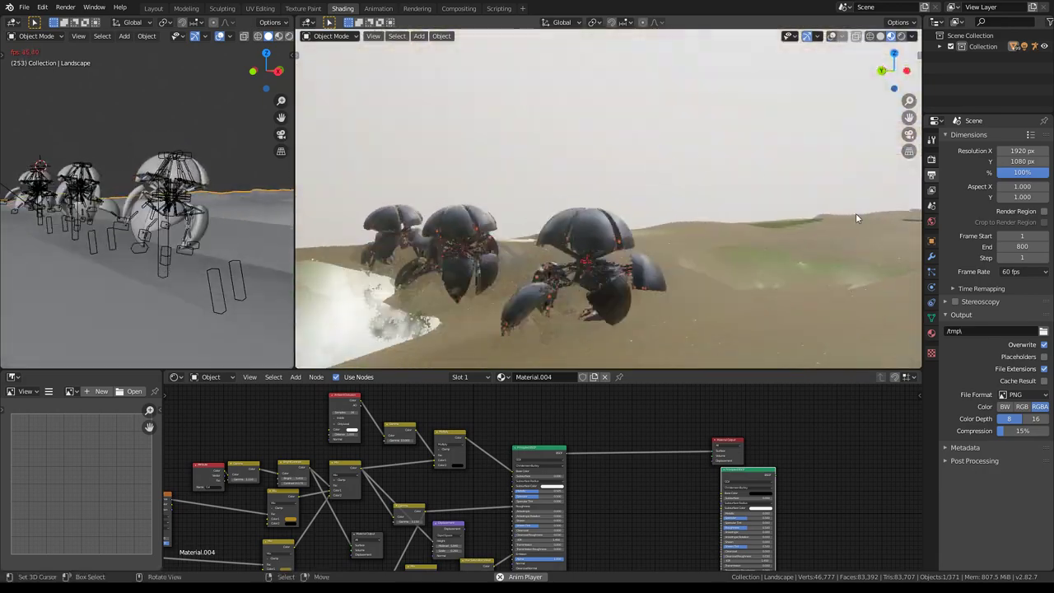
click(913, 37)
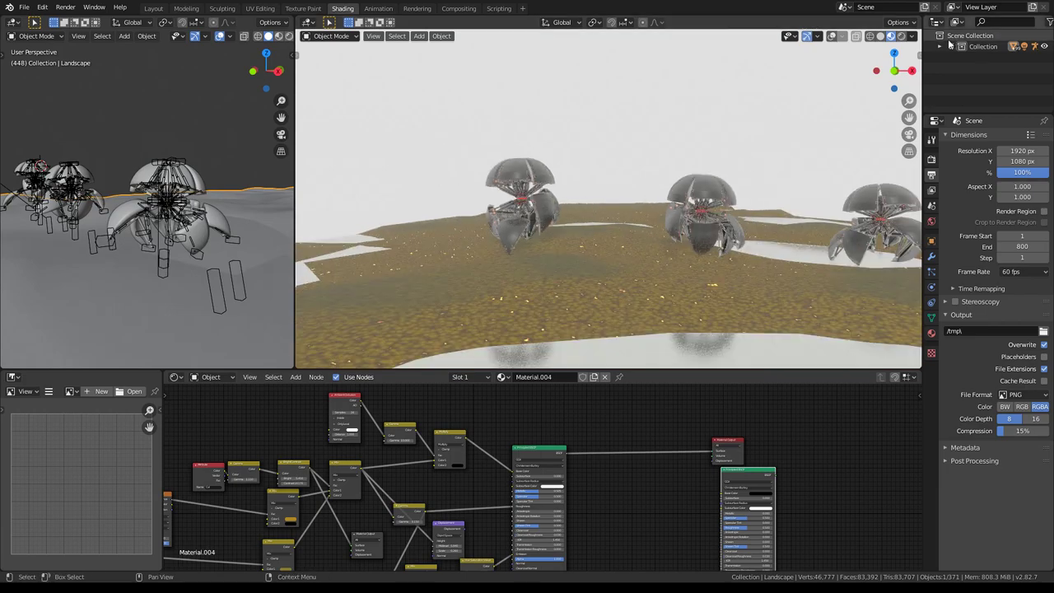
middle_drag(100, 142, 100, 149)
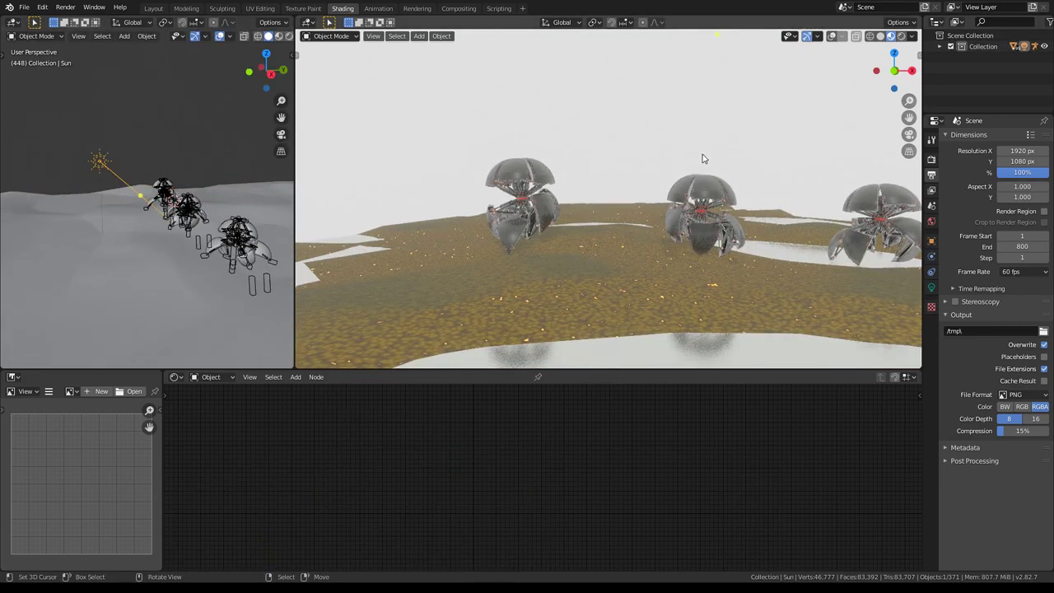
Preview with the scene's own world and lamps, lowering World Strength from 114.3 to 8.4
middle_drag(703, 158, 644, 160)
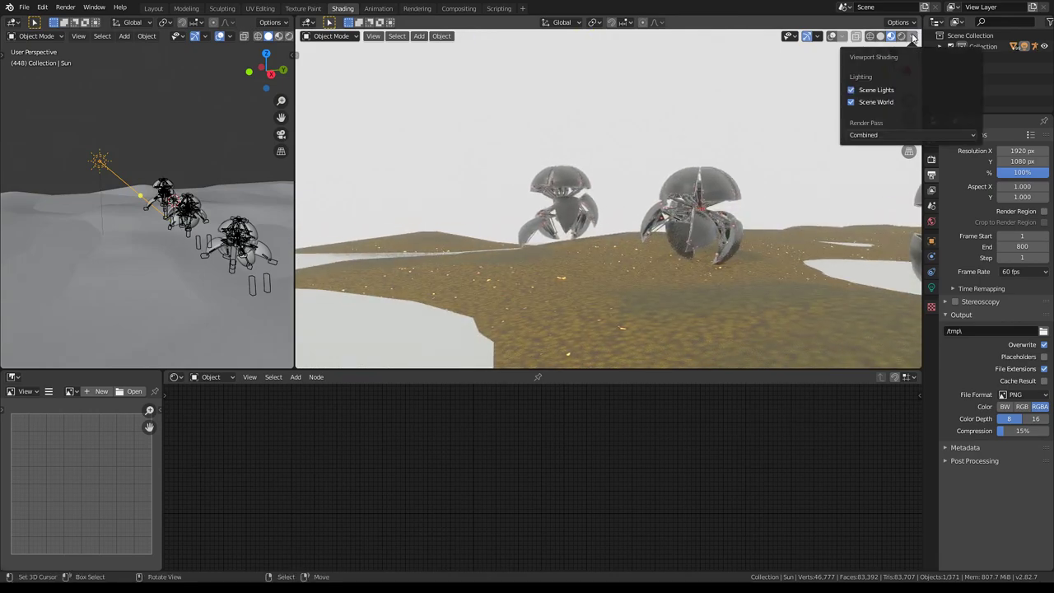
click(853, 101)
click(854, 101)
click(852, 91)
click(853, 101)
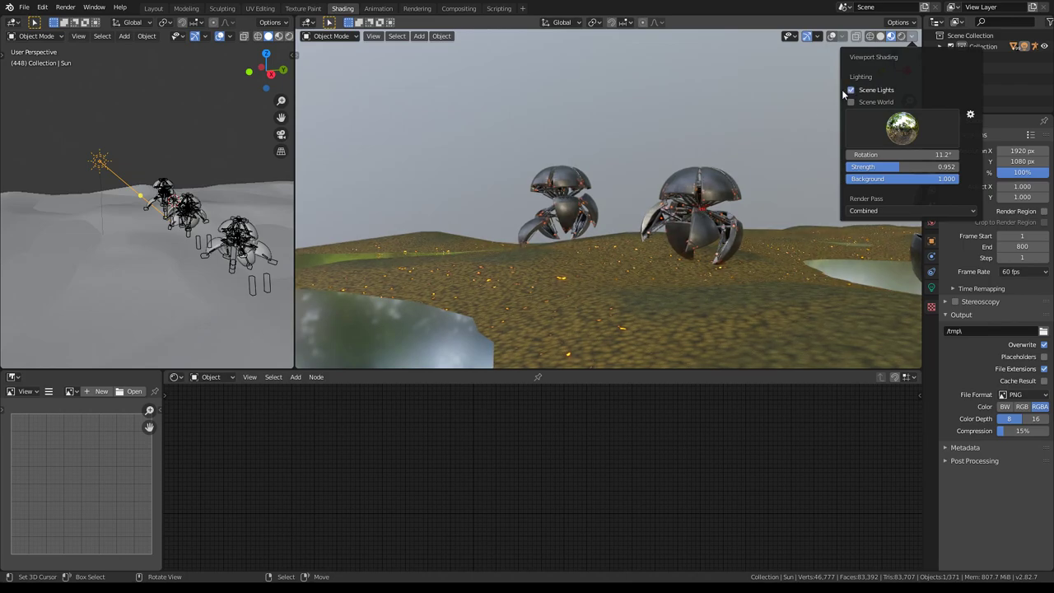
middle_drag(742, 123, 622, 158)
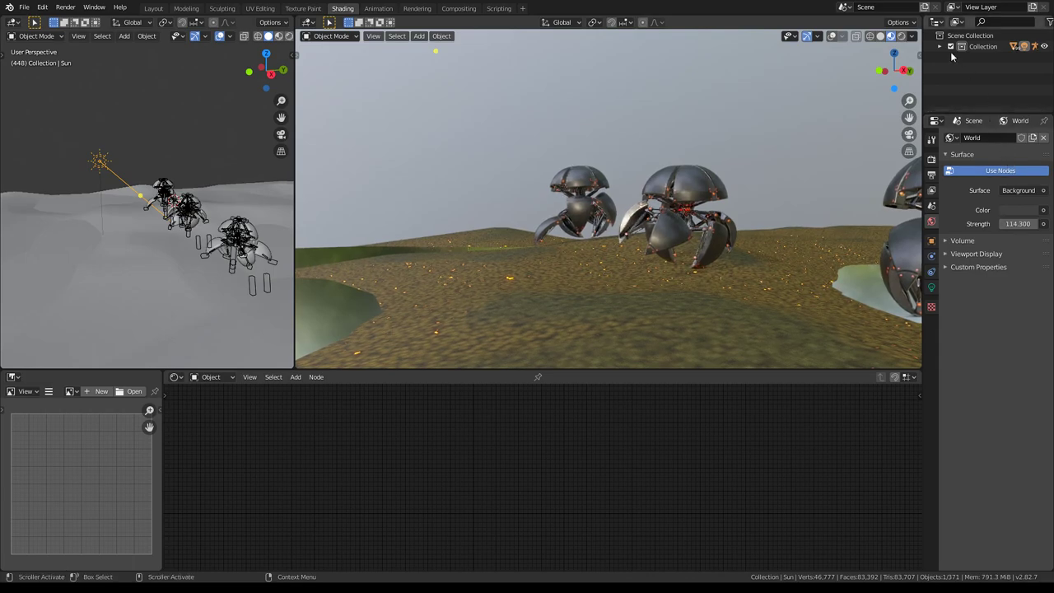
click(848, 103)
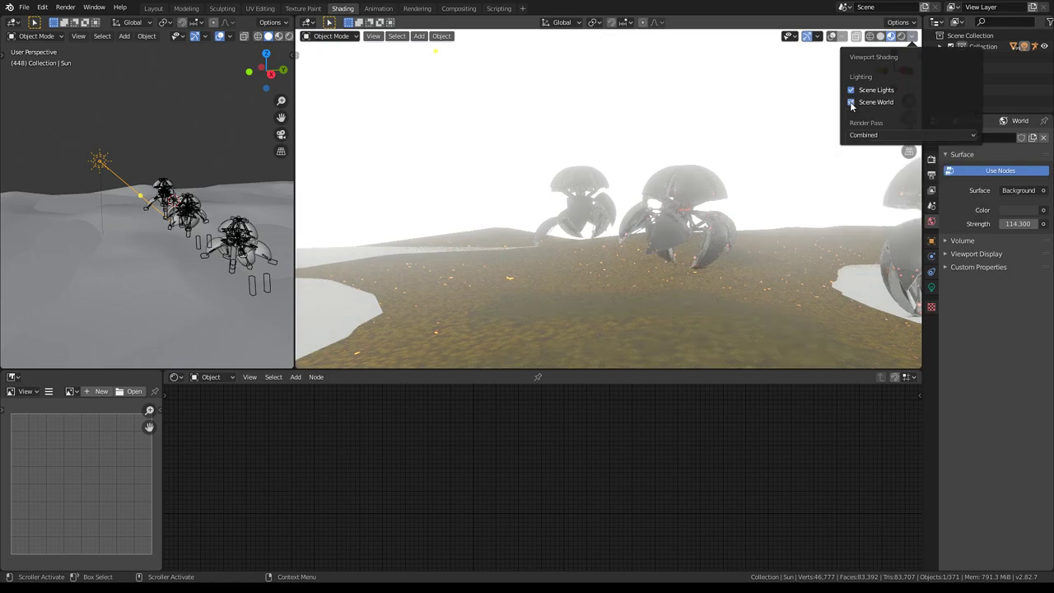
drag(1019, 223, 947, 223)
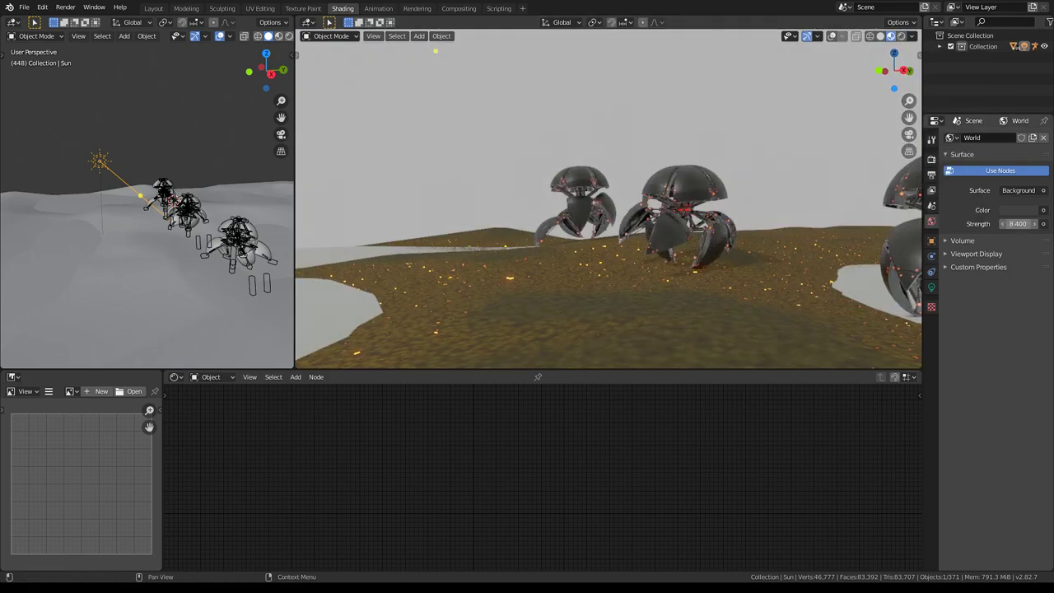
Play the walk under the darkened sky, orbit to ground level and show Scene properties
key(space)
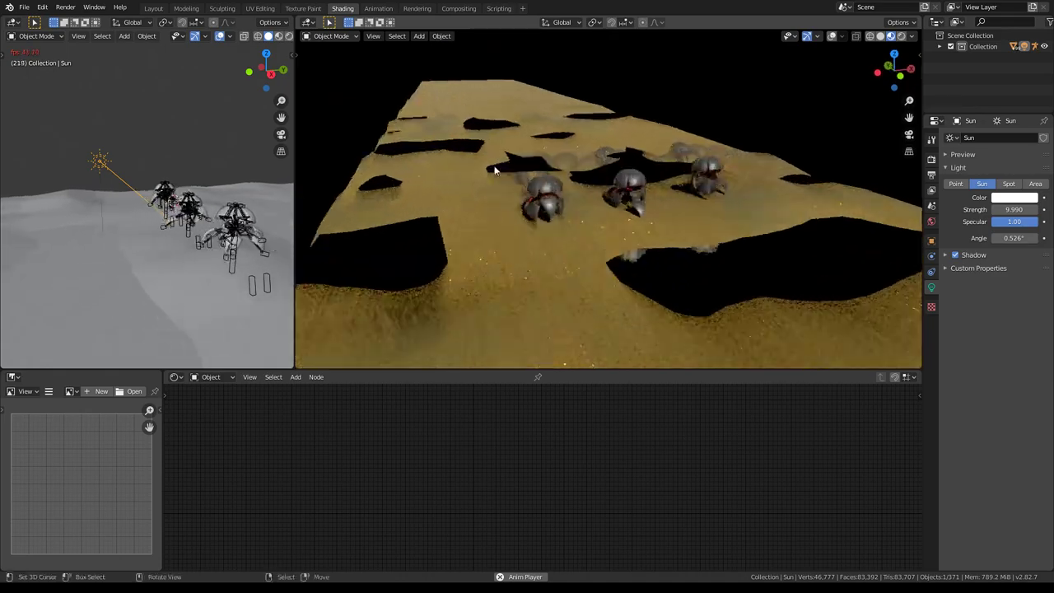
middle_drag(659, 192, 698, 168)
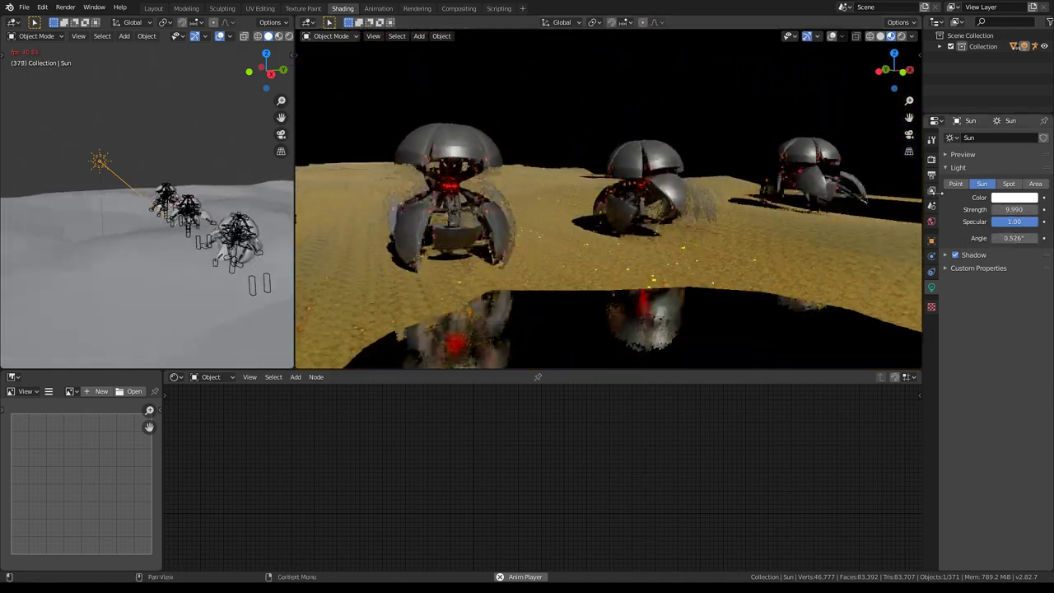
click(932, 222)
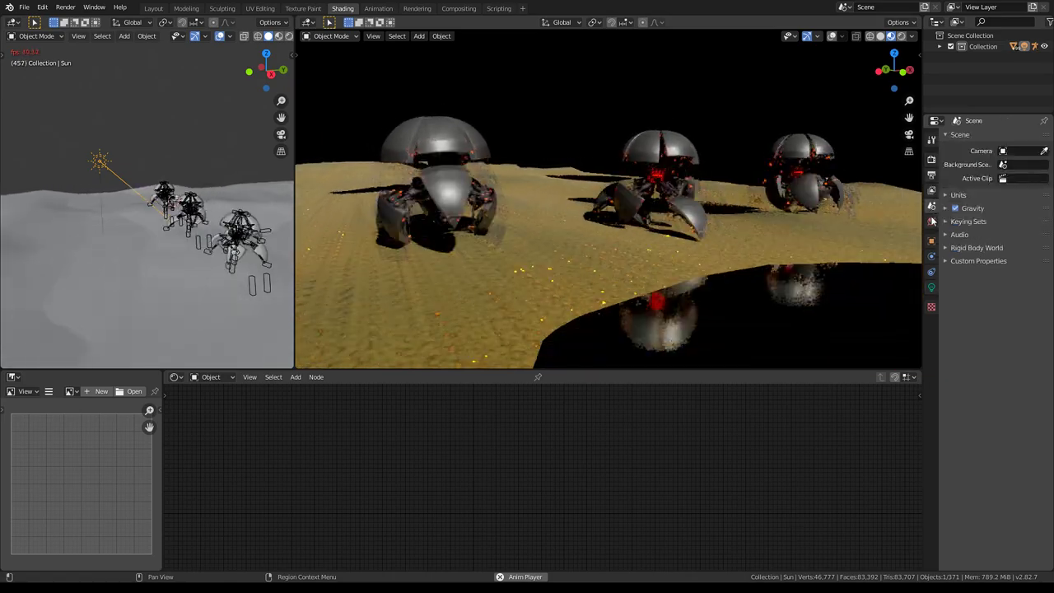
Set World Strength to 2.2 and the Landscape's Hue Saturation Value node Value to 1000
mouse_move(1018, 224)
mouse_down()
mouse_move(1040, 223)
mouse_move(1018, 224)
mouse_up()
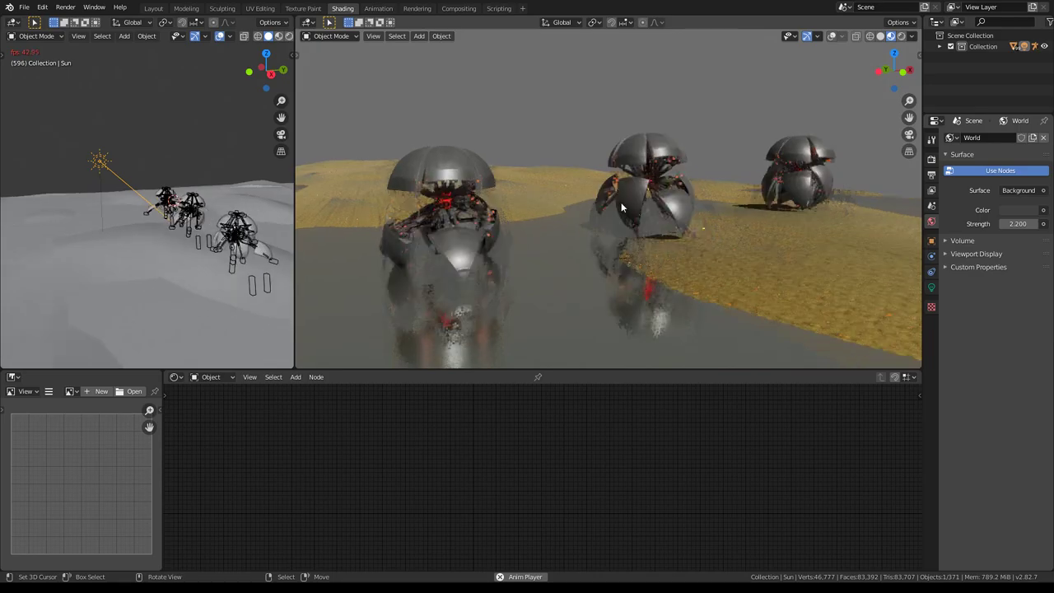
click(821, 270)
scroll(675, 455, up, 5)
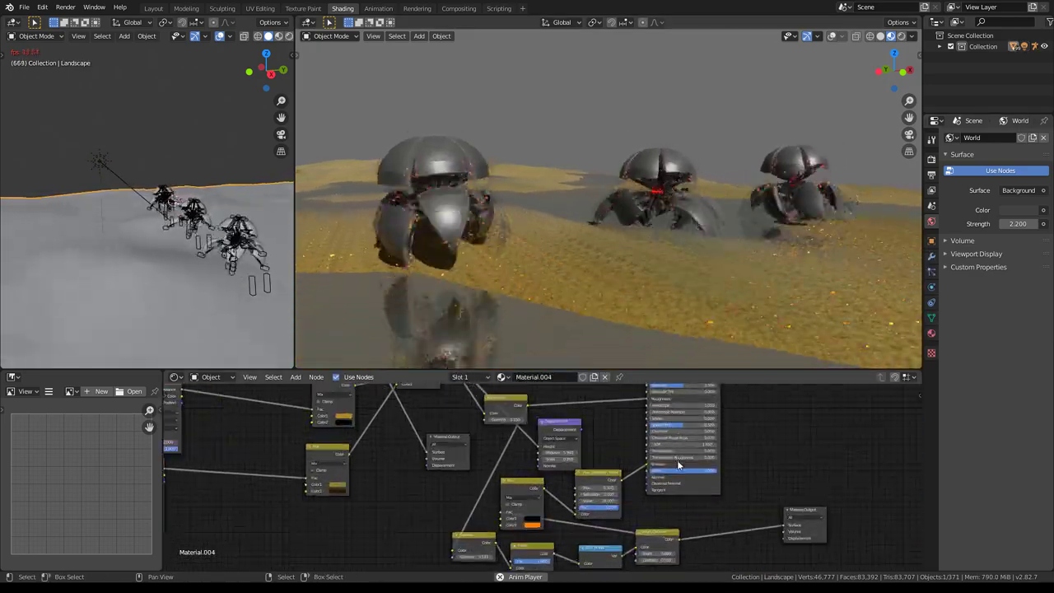
scroll(674, 453, up, 2)
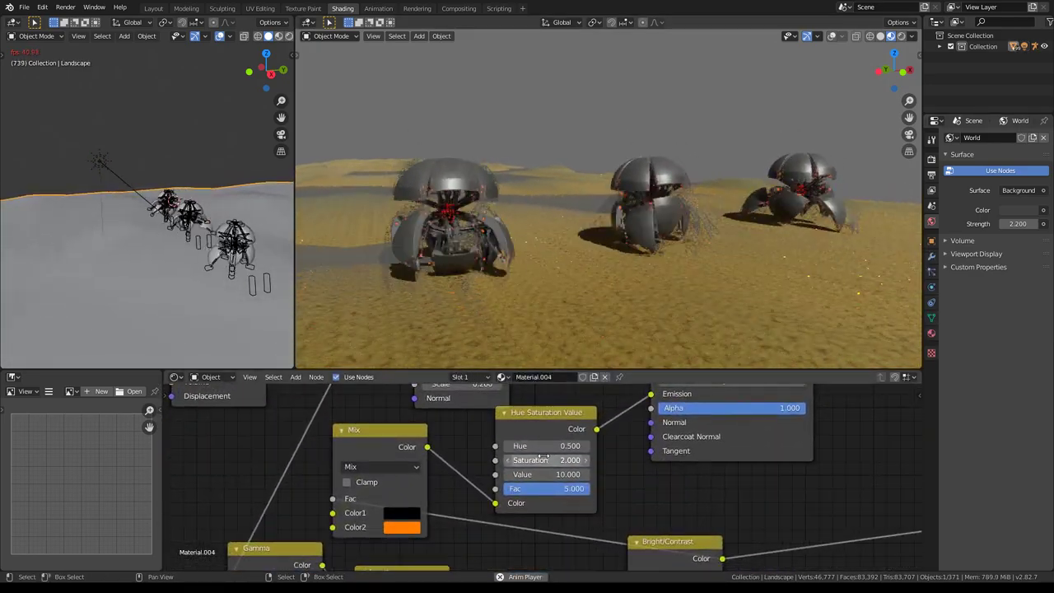
scroll(416, 449, down, 1)
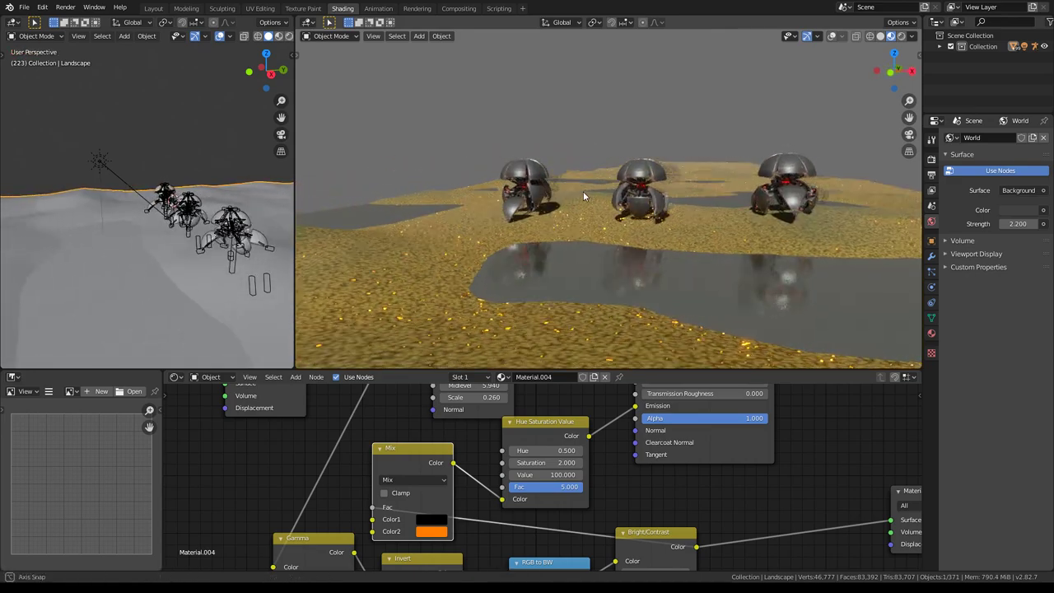
key(space)
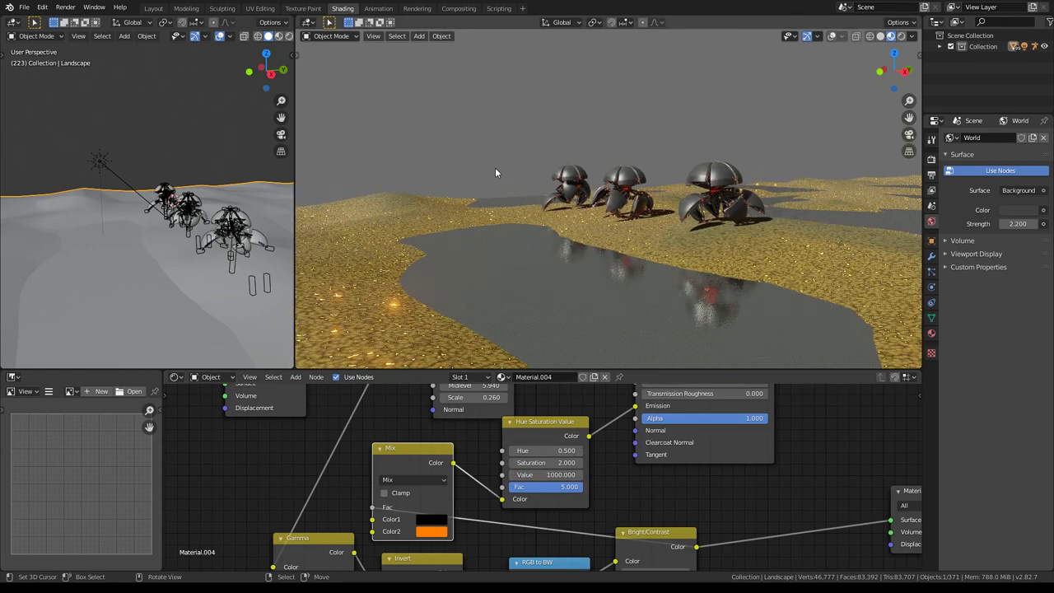
key(space)
mouse_move(495, 173)
middle_down()
mouse_move(620, 190)
mouse_move(710, 241)
mouse_move(685, 262)
mouse_move(721, 185)
mouse_move(683, 183)
middle_up()
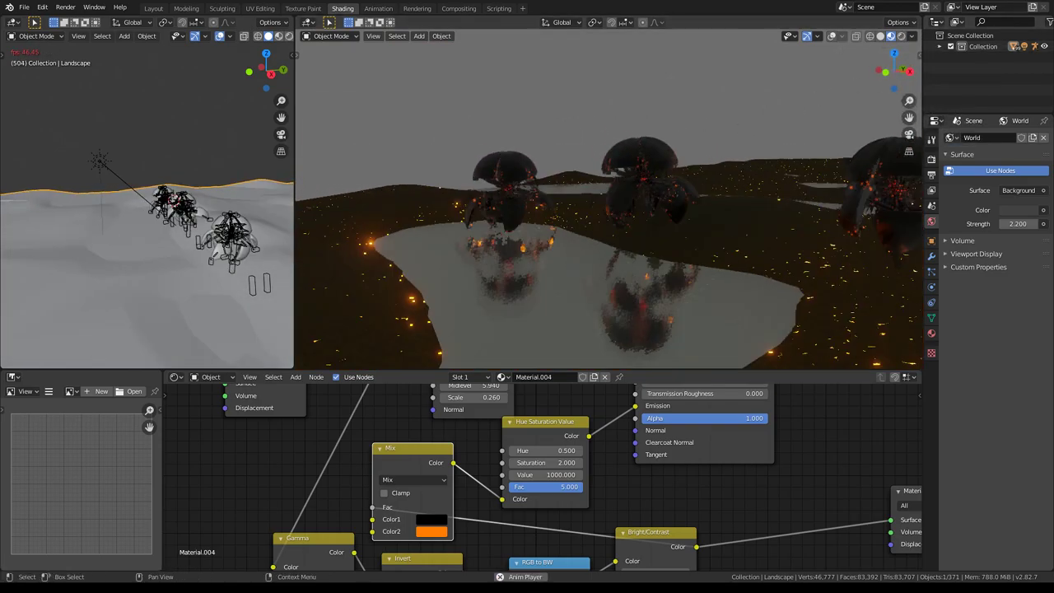
Preview under the built-in HDRI with scene lights and landscape glitter Value at 100000
click(854, 91)
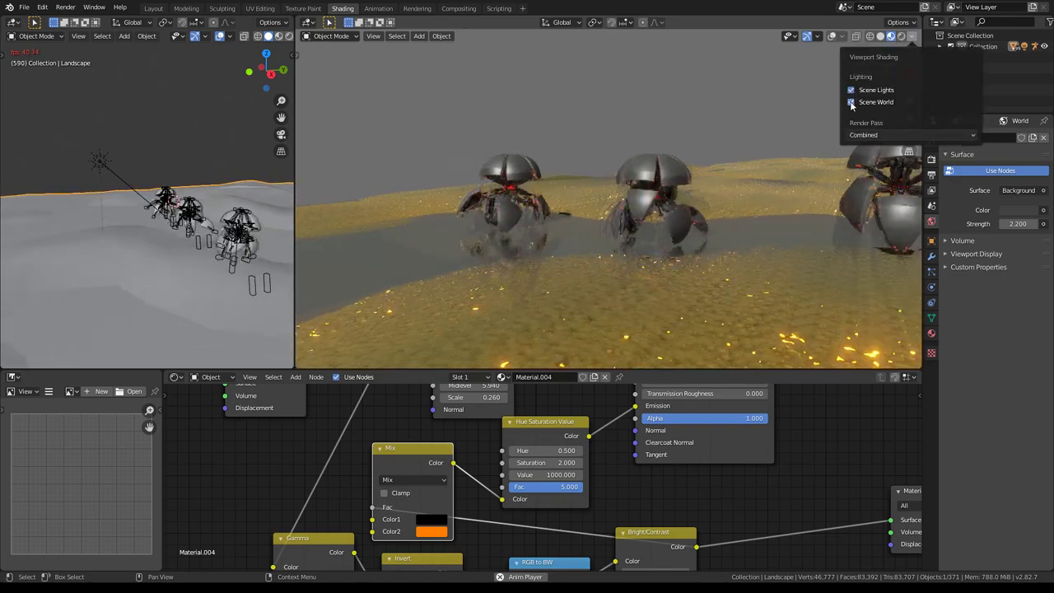
click(852, 102)
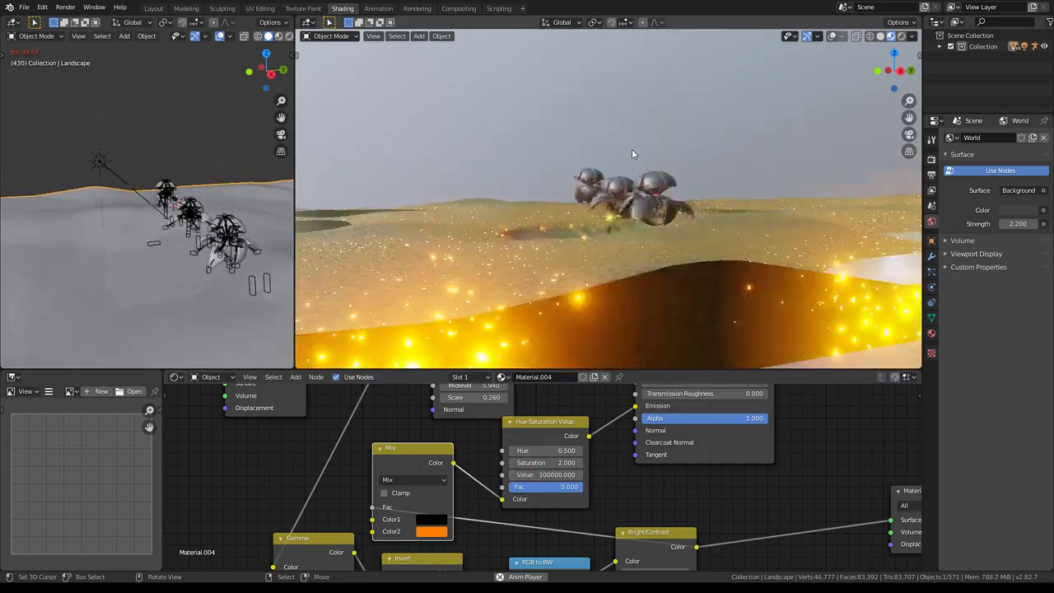
mouse_move(574, 156)
middle_down()
mouse_move(693, 142)
mouse_move(688, 192)
middle_up()
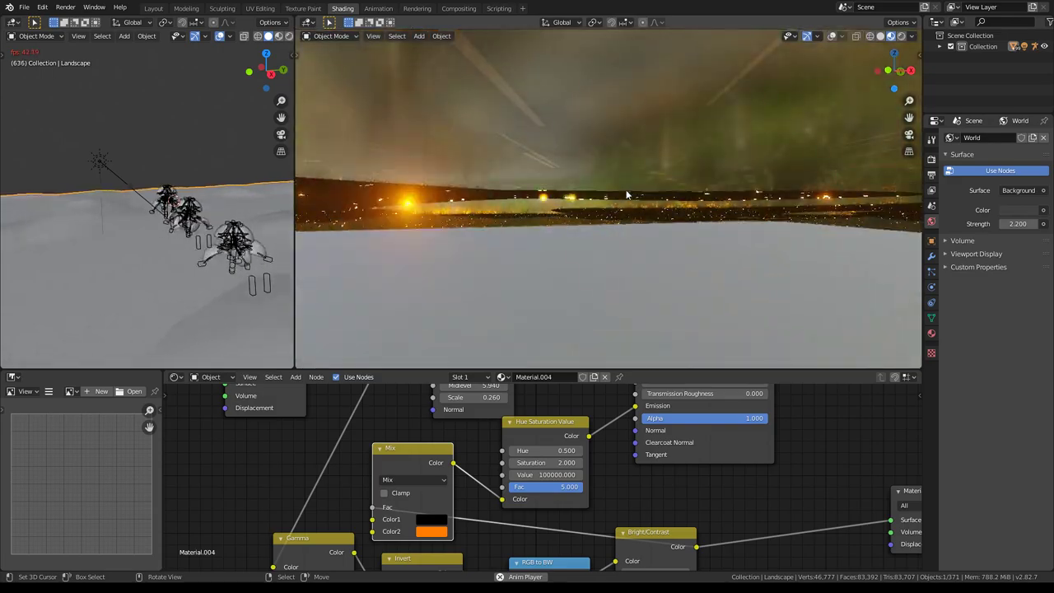
middle_drag(643, 201, 612, 203)
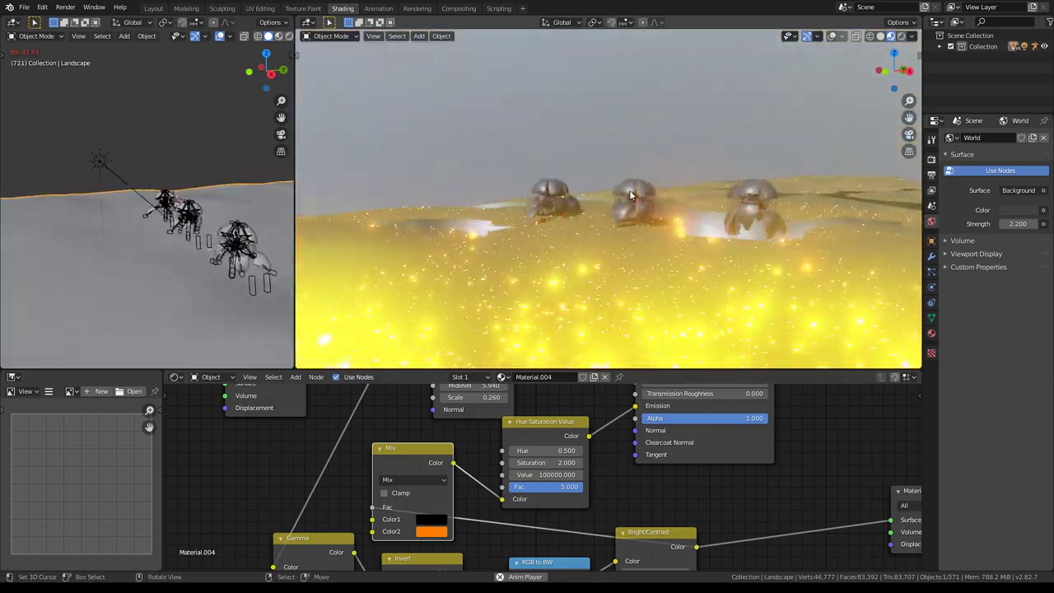
In a maximized 3D view, orbit top-down, close-up and head-on, then restore the Shading layout
key(ctrl+alt+space)
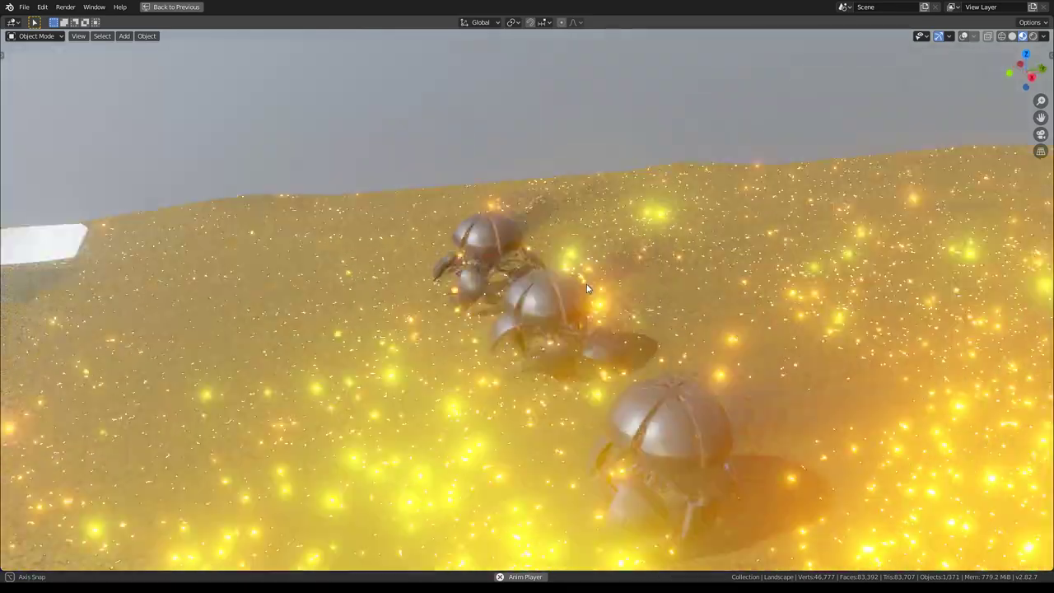
mouse_move(626, 274)
middle_down()
mouse_move(441, 303)
mouse_move(440, 293)
mouse_move(555, 250)
mouse_move(531, 205)
middle_up()
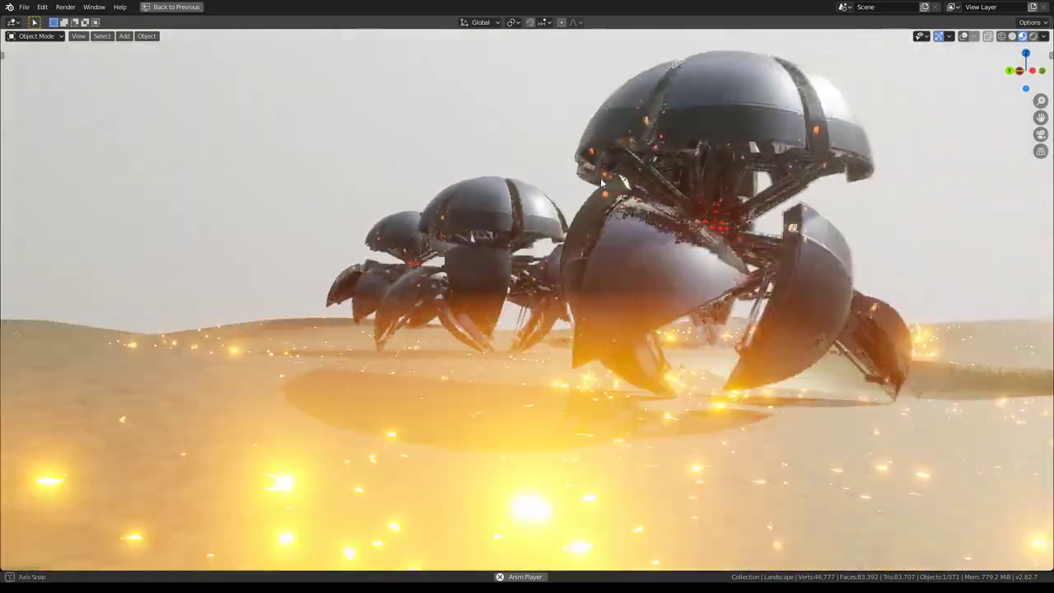
middle_drag(601, 178, 555, 179)
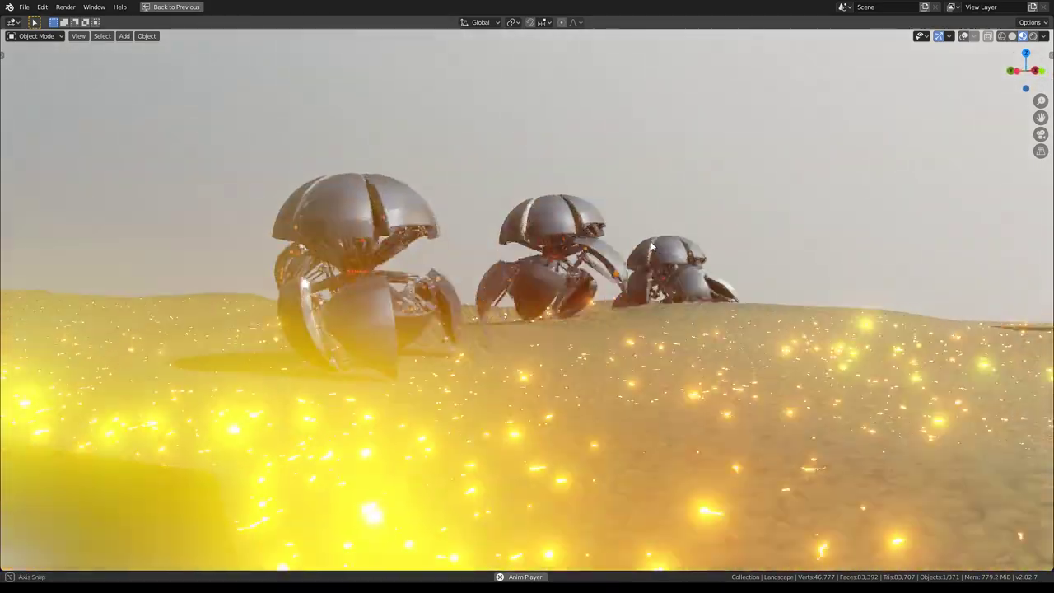
middle_drag(666, 245, 503, 240)
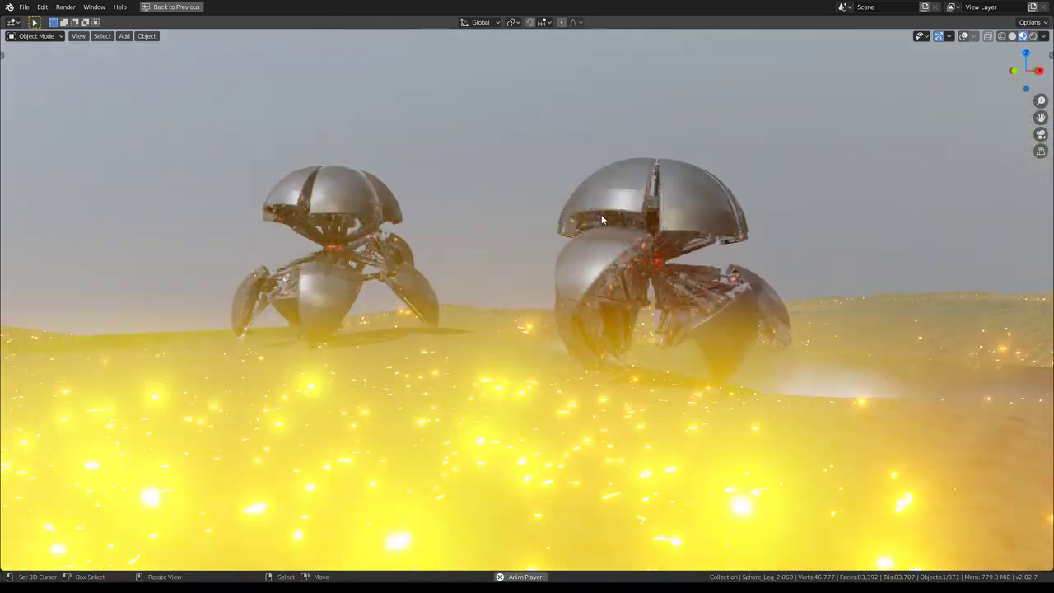
key(ctrl+space)
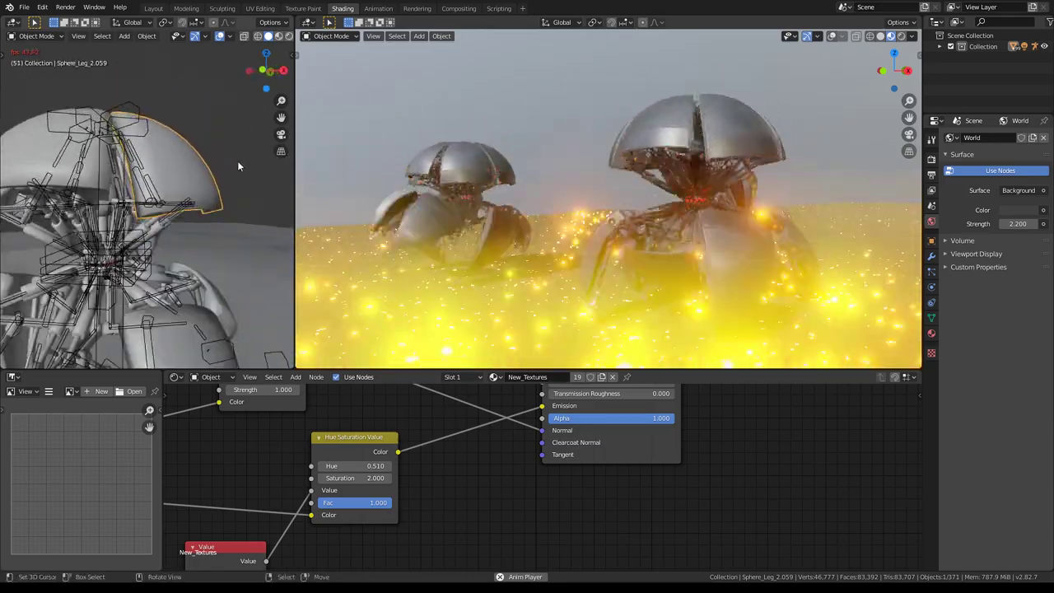
Raise the robots' emission Value node from 2 to 1000
middle_drag(442, 505, 537, 575)
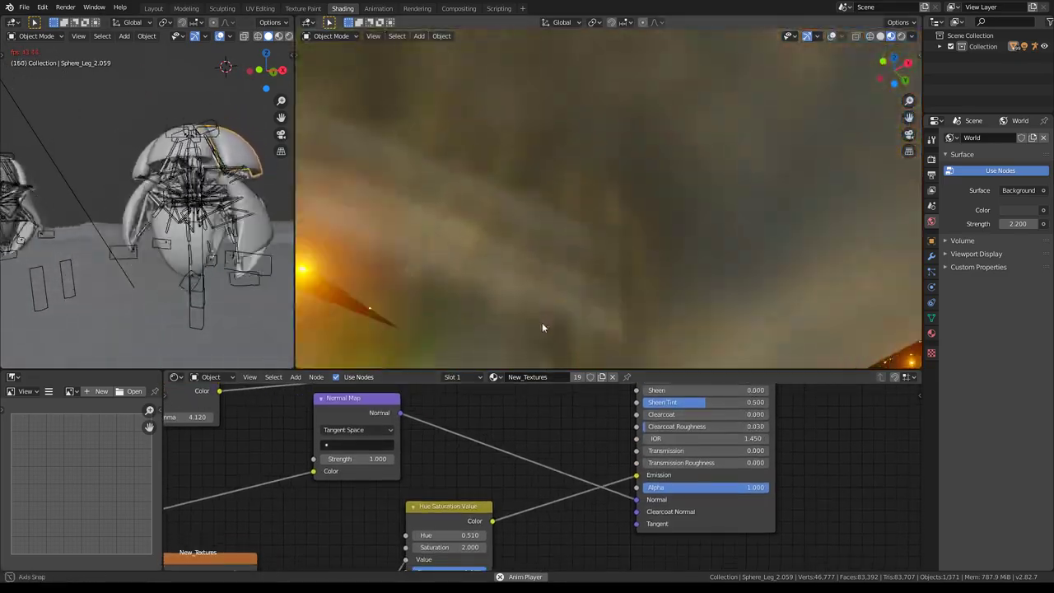
middle_drag(541, 322, 547, 41)
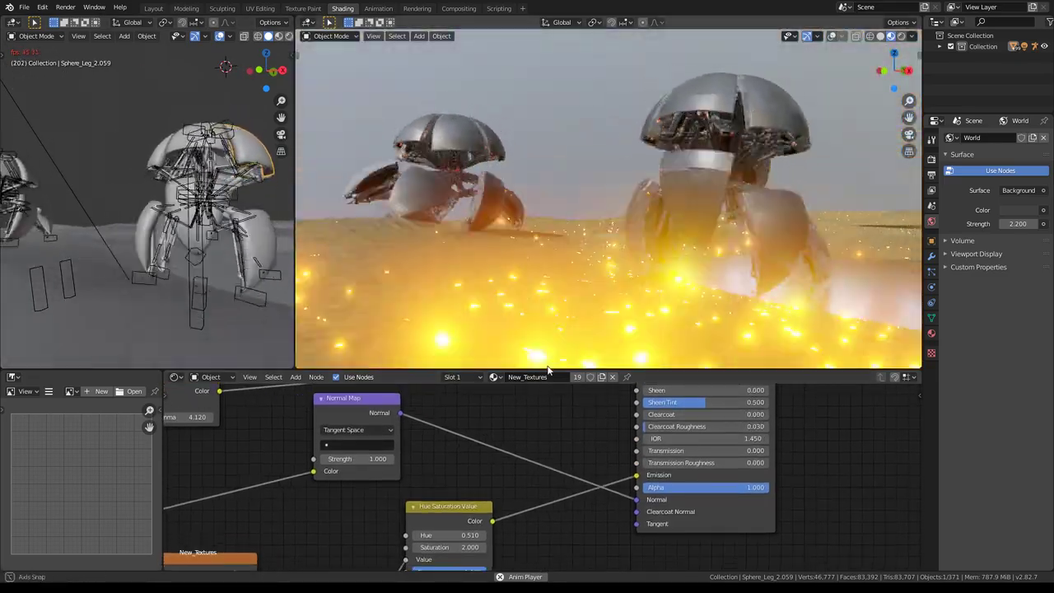
middle_drag(512, 472, 601, 404)
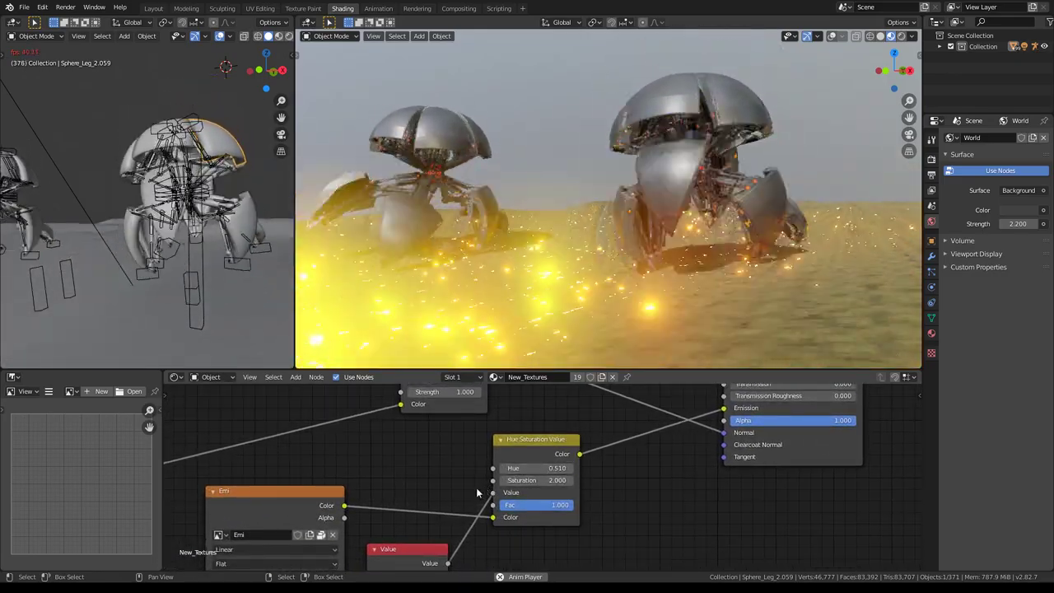
middle_drag(476, 487, 549, 413)
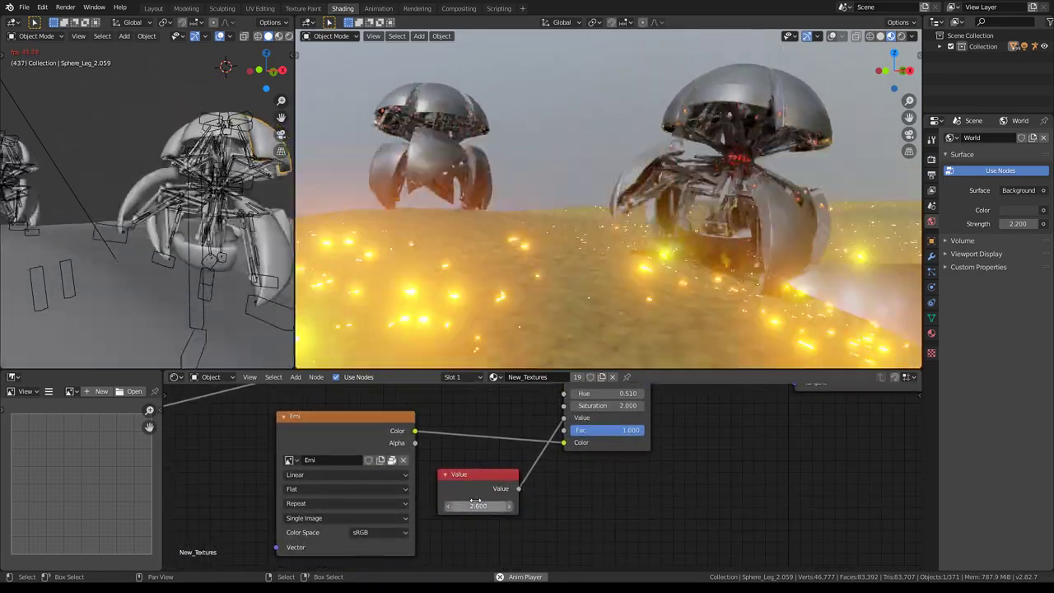
drag(476, 505, 527, 506)
click(477, 506)
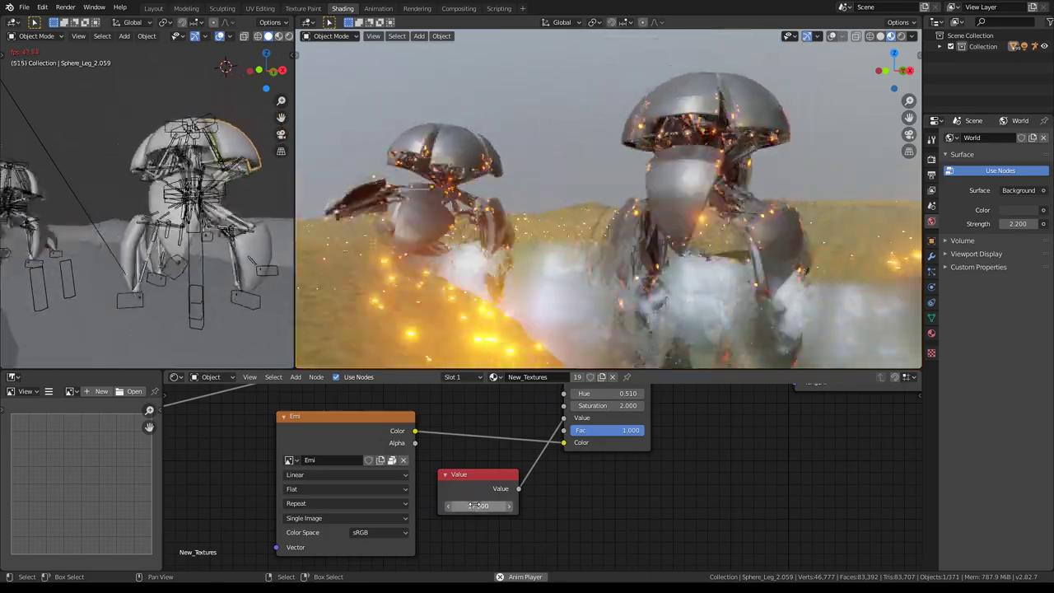
text(1000)
key(Return)
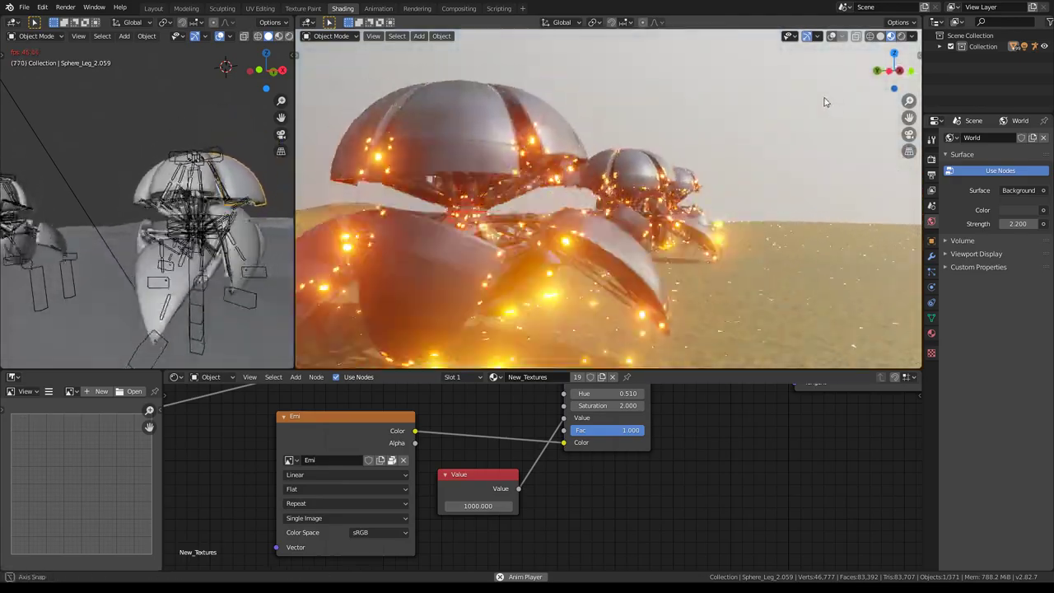
click(912, 36)
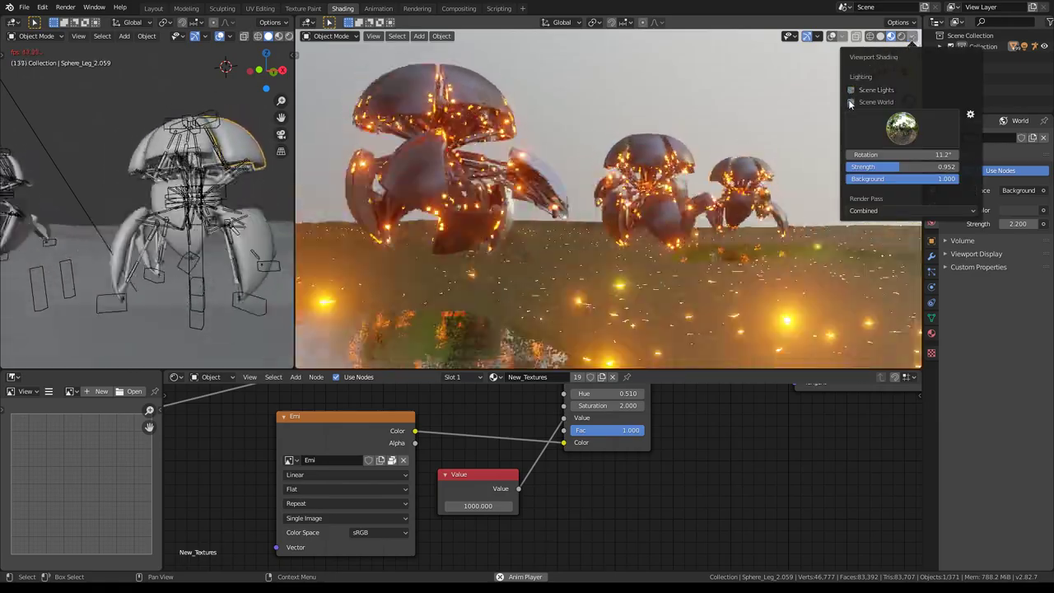
click(851, 102)
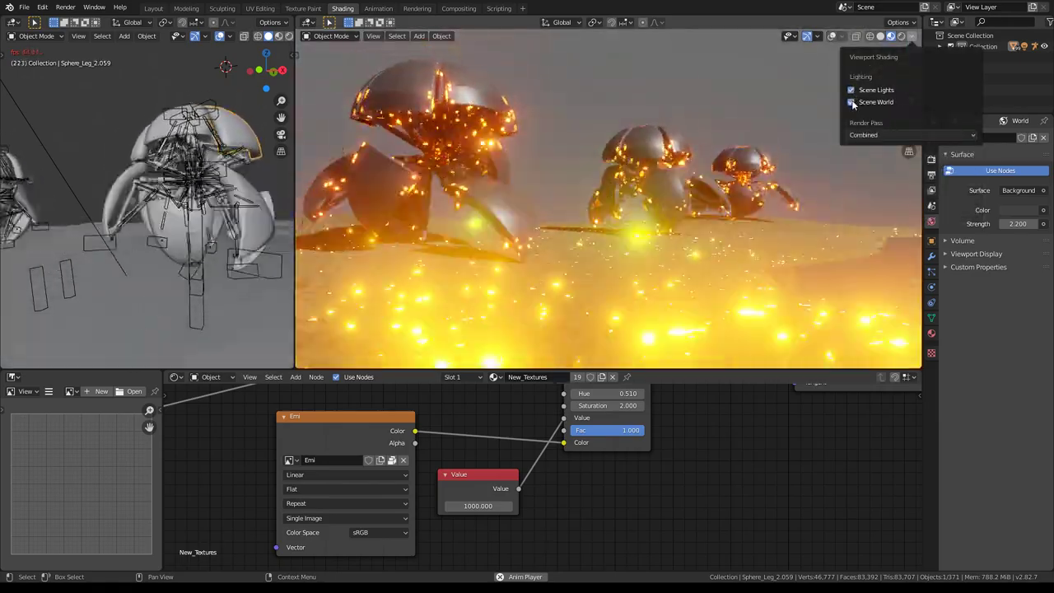
click(851, 101)
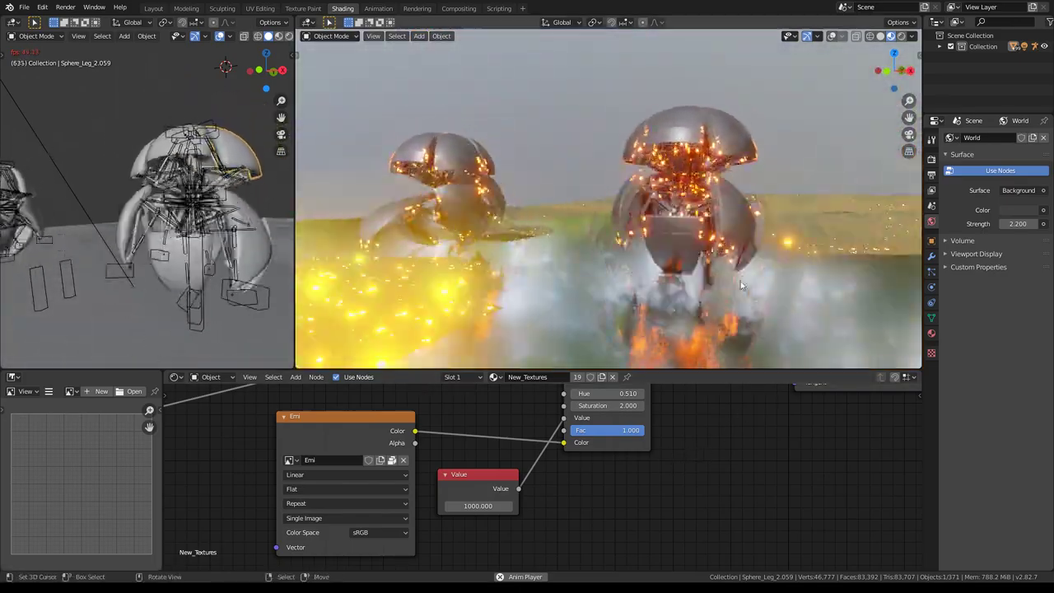
click(877, 196)
middle_drag(820, 442, 537, 449)
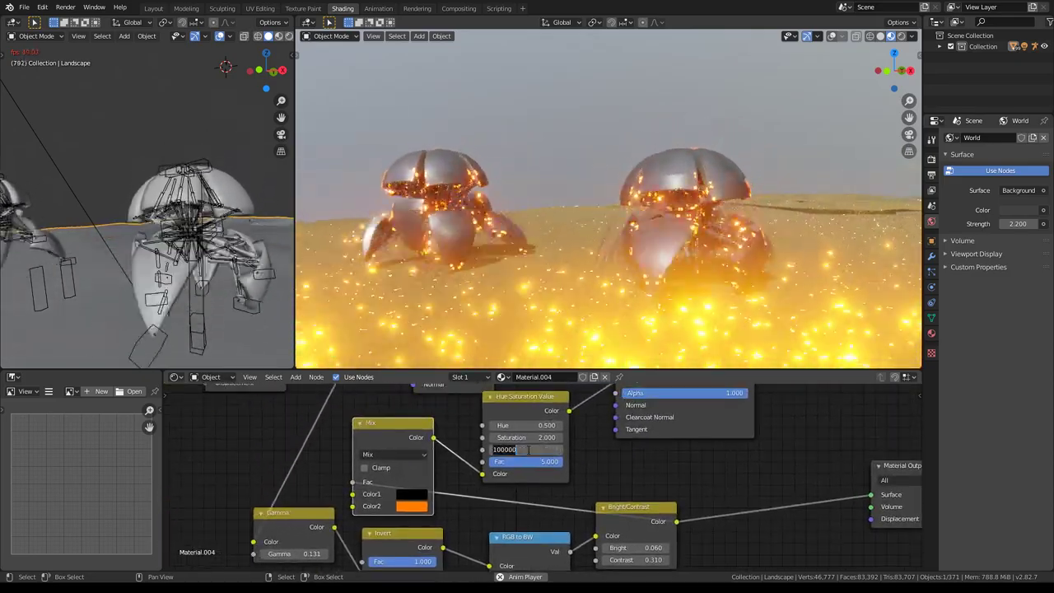
click(728, 145)
middle_drag(464, 495, 482, 490)
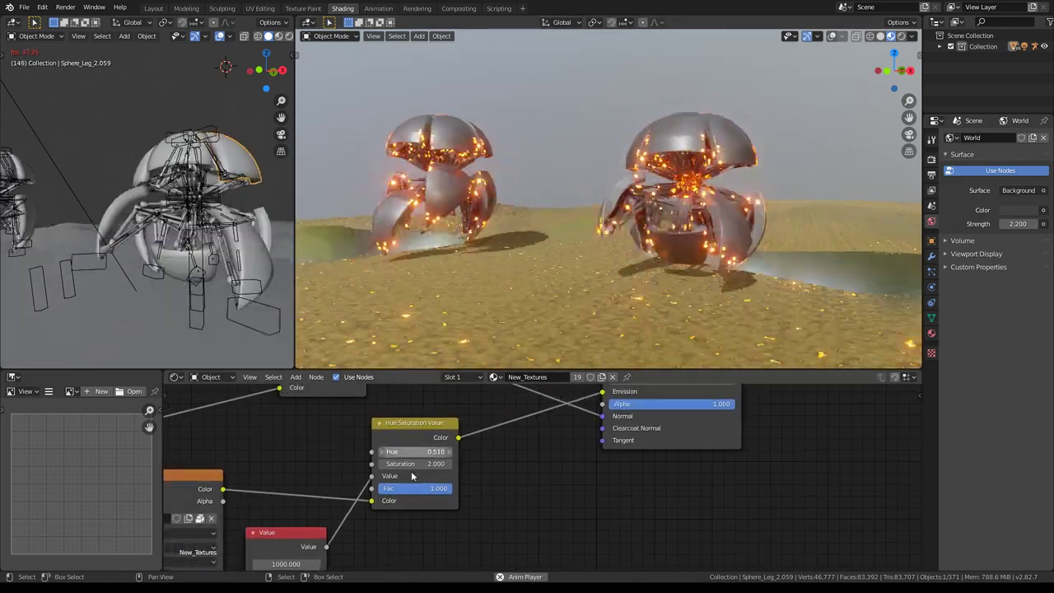
middle_drag(411, 471, 412, 453)
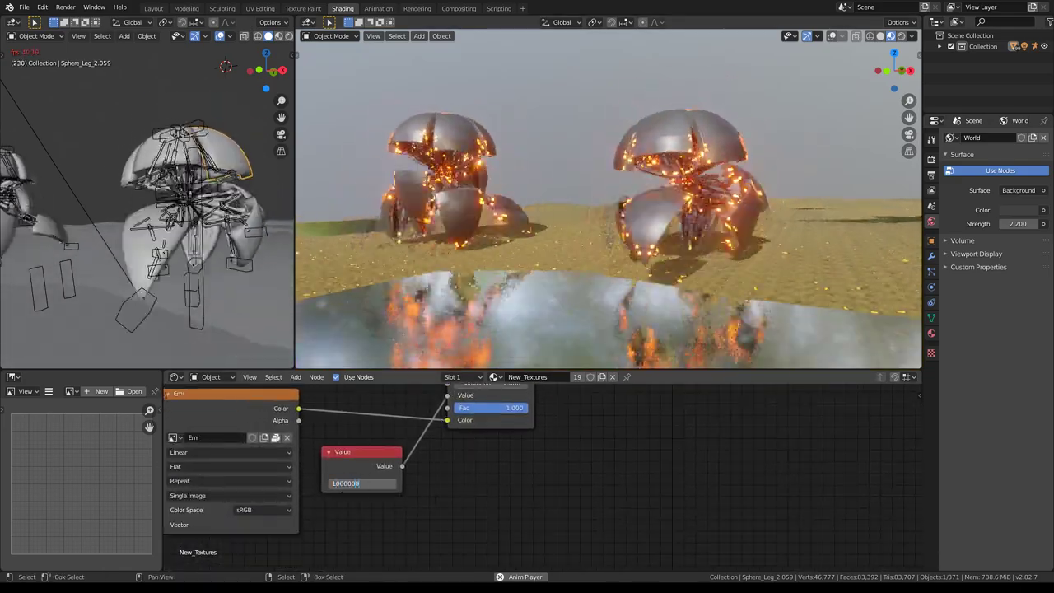
text(0)
Try emission values 10000000 and 10000, then settle the Value node at 100000
key(Return)
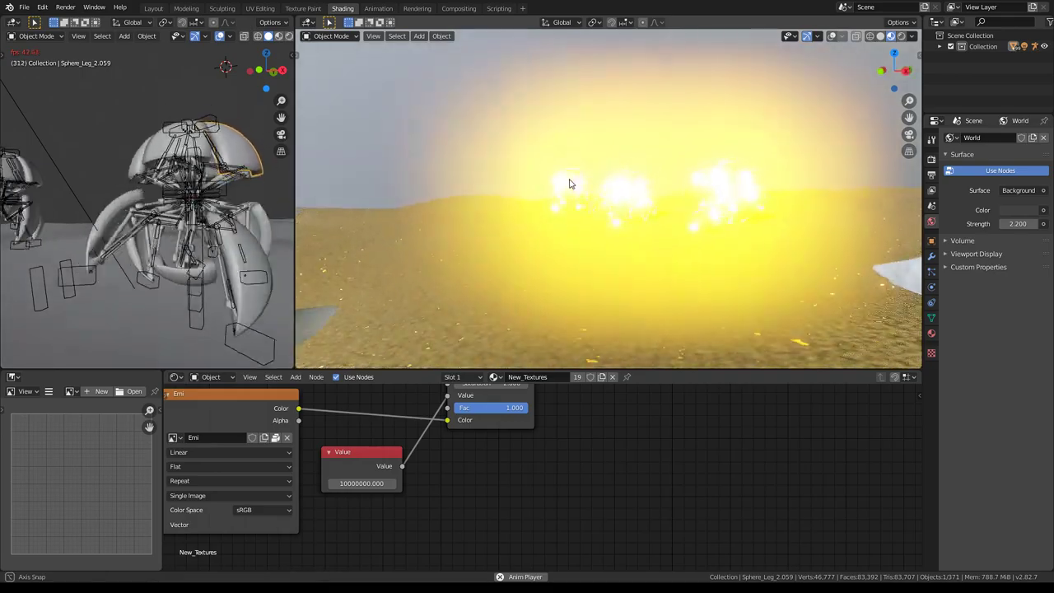
mouse_move(556, 191)
middle_down()
mouse_move(498, 218)
mouse_move(436, 200)
mouse_move(374, 206)
mouse_move(551, 208)
mouse_move(410, 456)
middle_up()
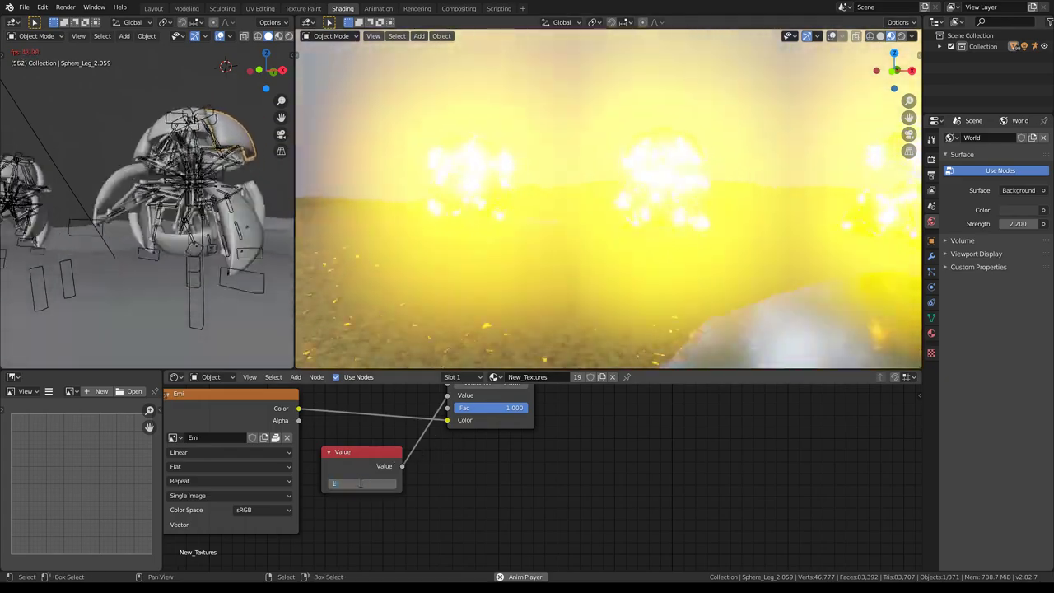
text(0000)
key(Return)
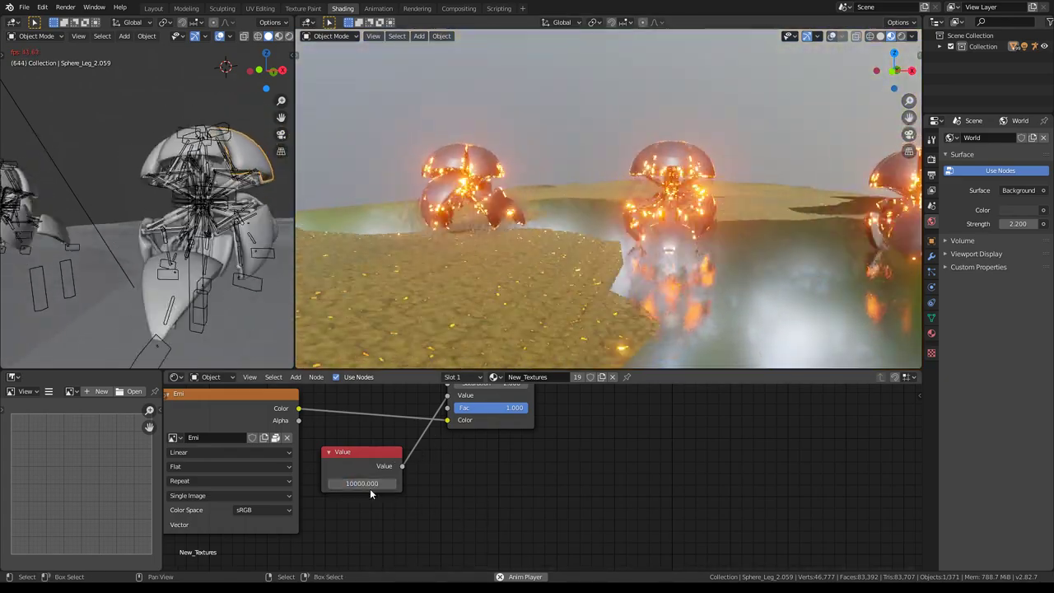
click(370, 485)
text(100000)
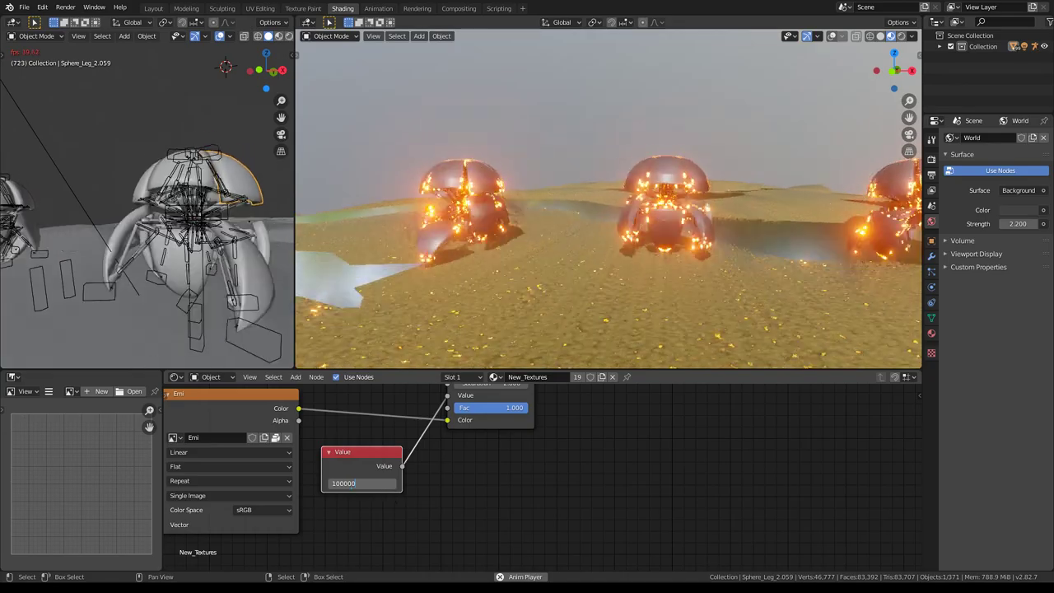
key(Return)
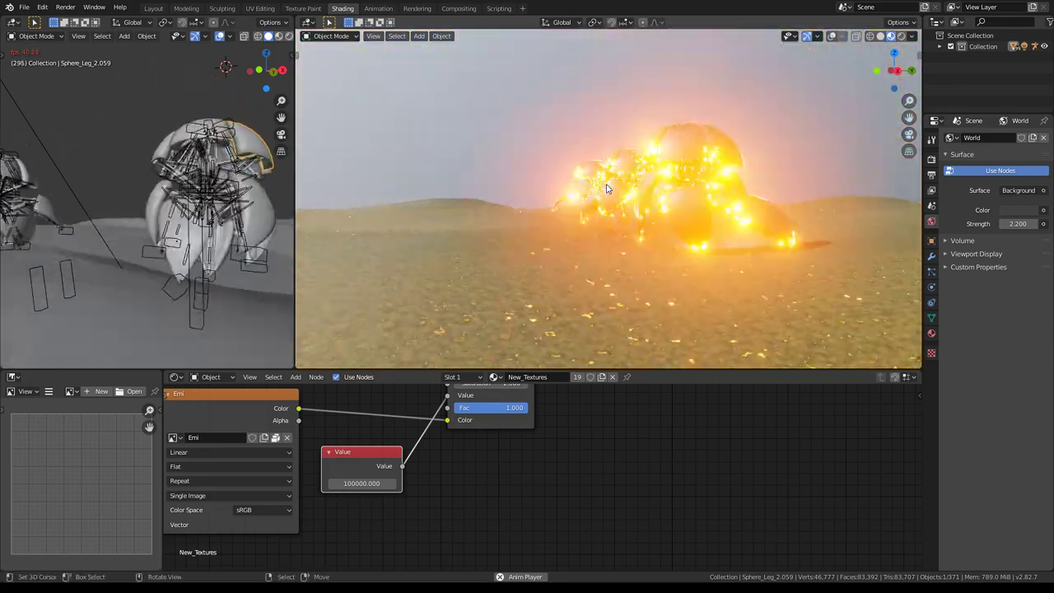
Select the 36 dome shells linked to the robot legs, hide them, and pause playback
mouse_move(607, 189)
middle_down()
mouse_move(641, 191)
mouse_move(626, 180)
middle_up()
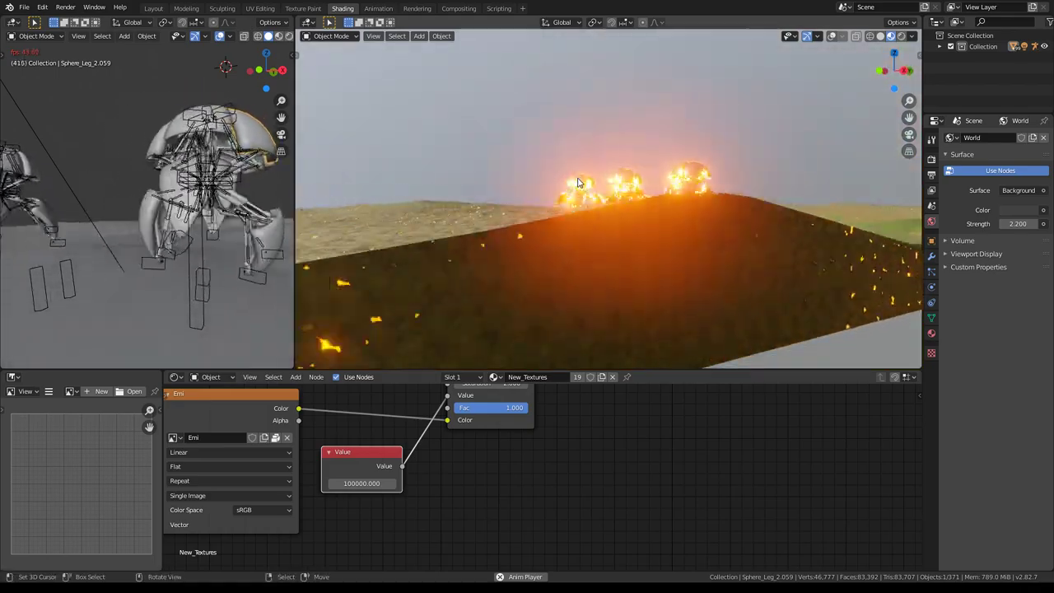
mouse_move(578, 183)
middle_down()
mouse_move(783, 271)
mouse_move(804, 229)
mouse_move(776, 242)
mouse_move(753, 216)
mouse_move(808, 192)
mouse_move(670, 186)
mouse_move(854, 184)
mouse_move(728, 197)
middle_up()
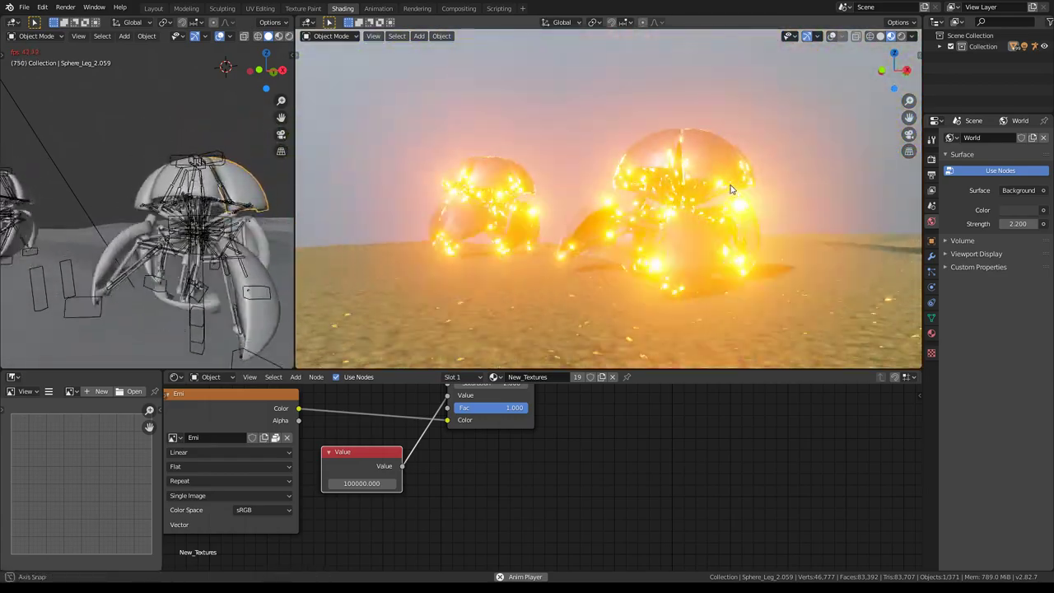
middle_drag(773, 198, 824, 166)
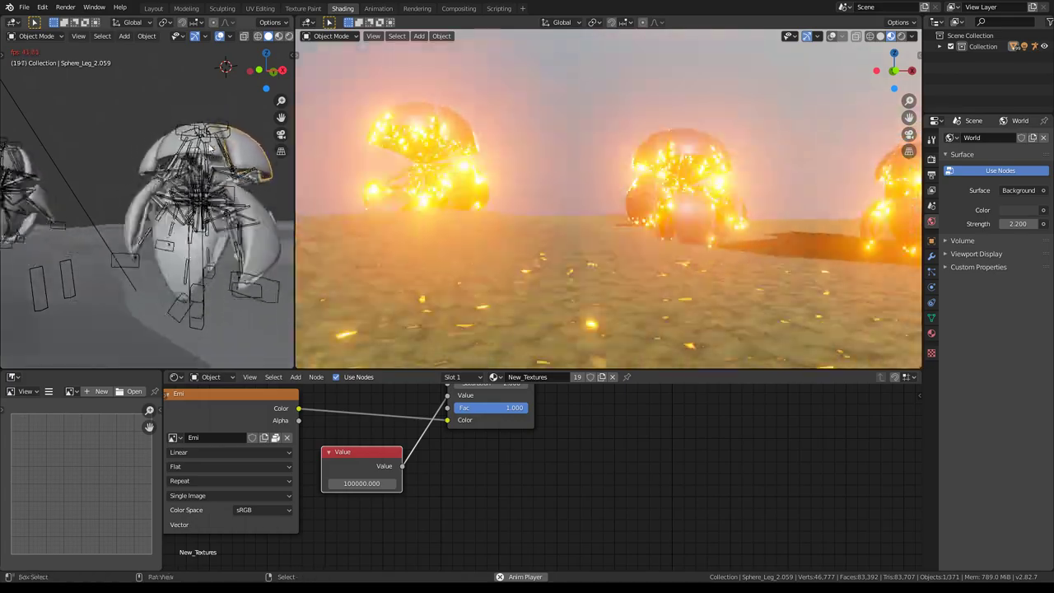
click(209, 145)
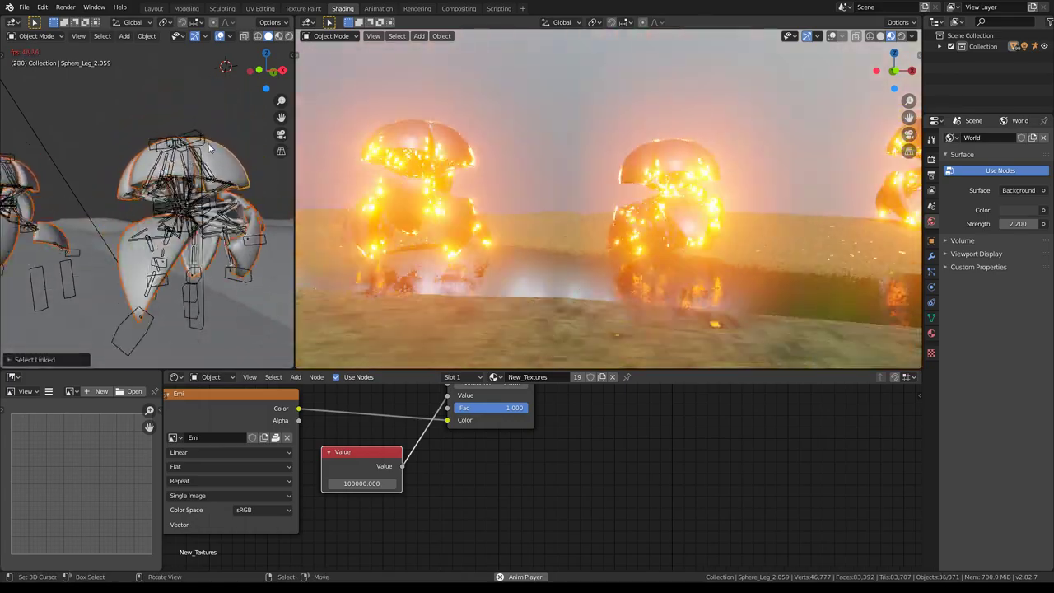
mouse_move(624, 165)
middle_down()
mouse_move(546, 173)
mouse_move(458, 213)
mouse_move(596, 212)
mouse_move(593, 193)
mouse_move(511, 141)
mouse_move(406, 149)
mouse_move(666, 141)
middle_up()
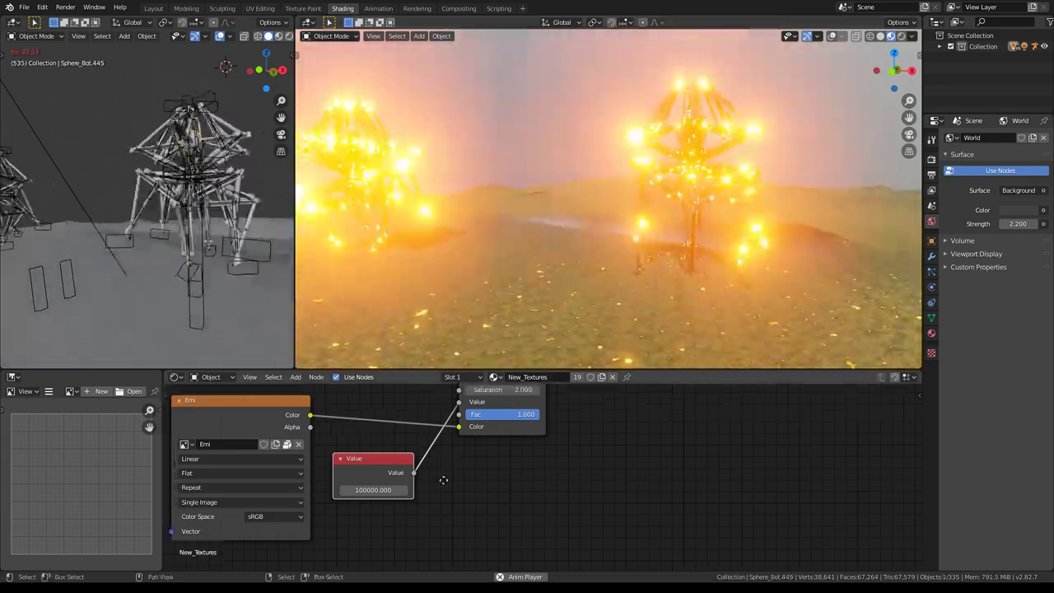
mouse_move(436, 478)
middle_down()
mouse_move(584, 527)
mouse_move(527, 513)
middle_up()
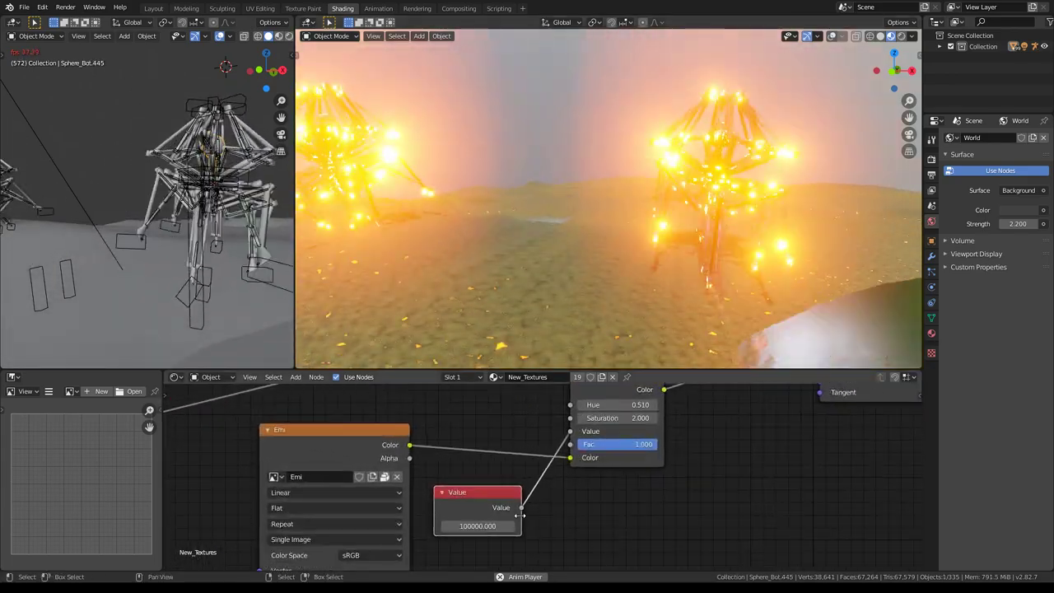
key(space)
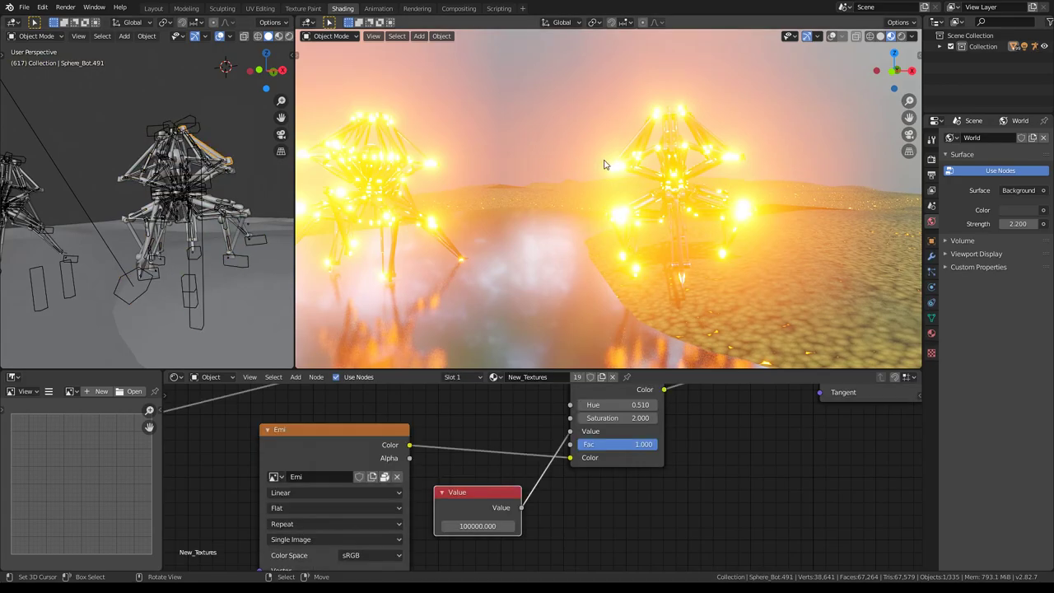
Set emission Value to 1, shift the glow hue to teal (0.910), and unhide the domes
text(1)
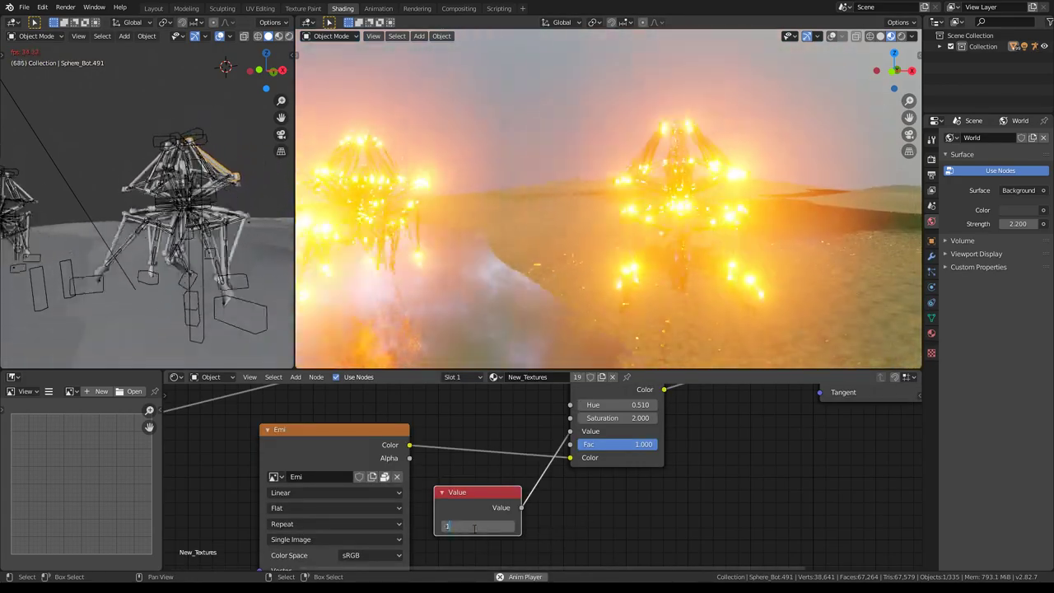
key(Return)
middle_drag(557, 516, 621, 518)
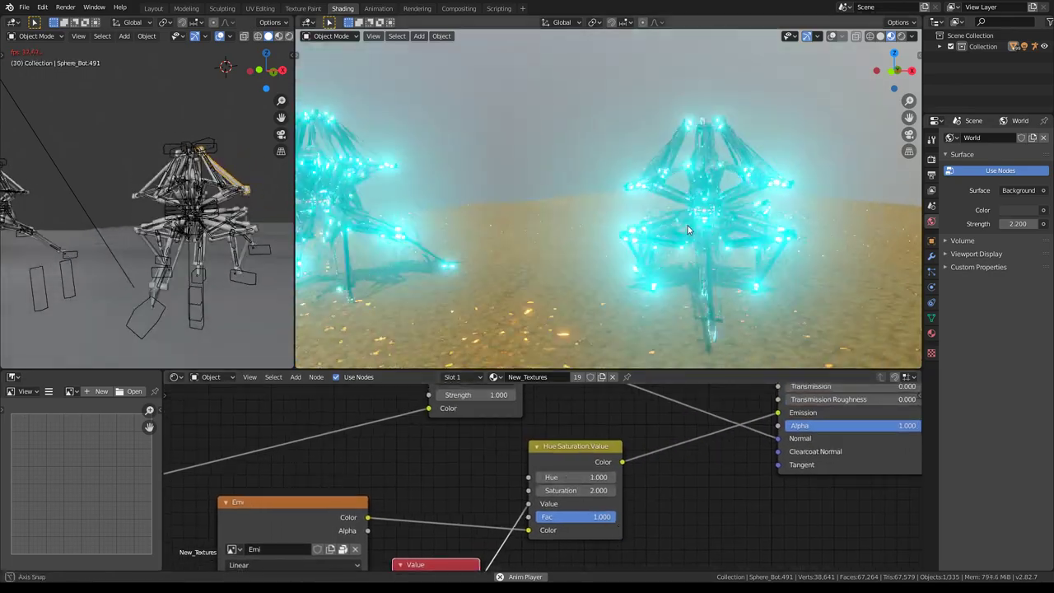
middle_drag(688, 229, 620, 216)
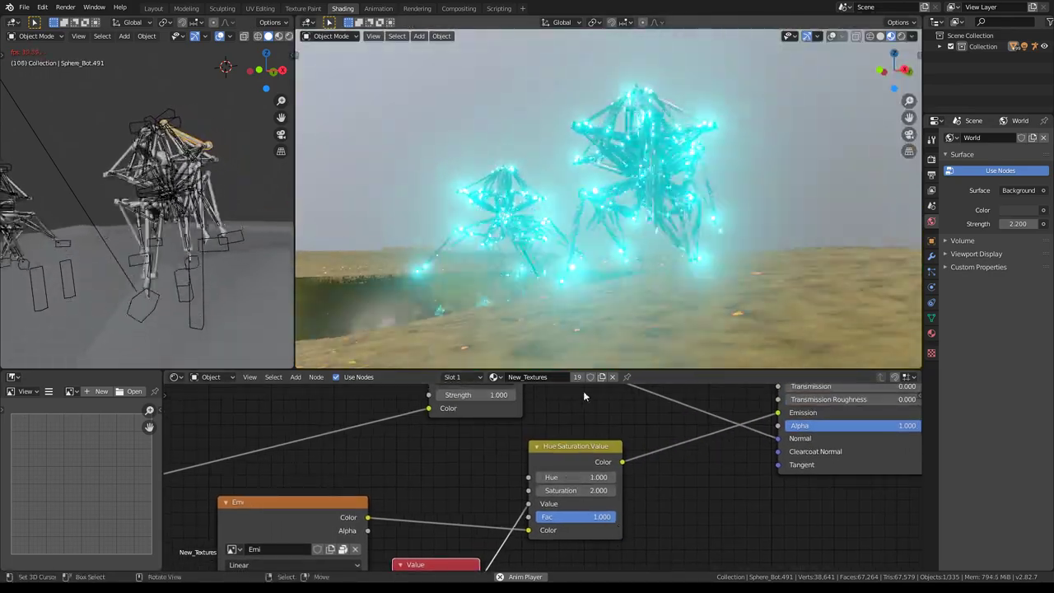
mouse_move(577, 477)
mouse_down()
mouse_move(560, 477)
mouse_move(609, 477)
mouse_up()
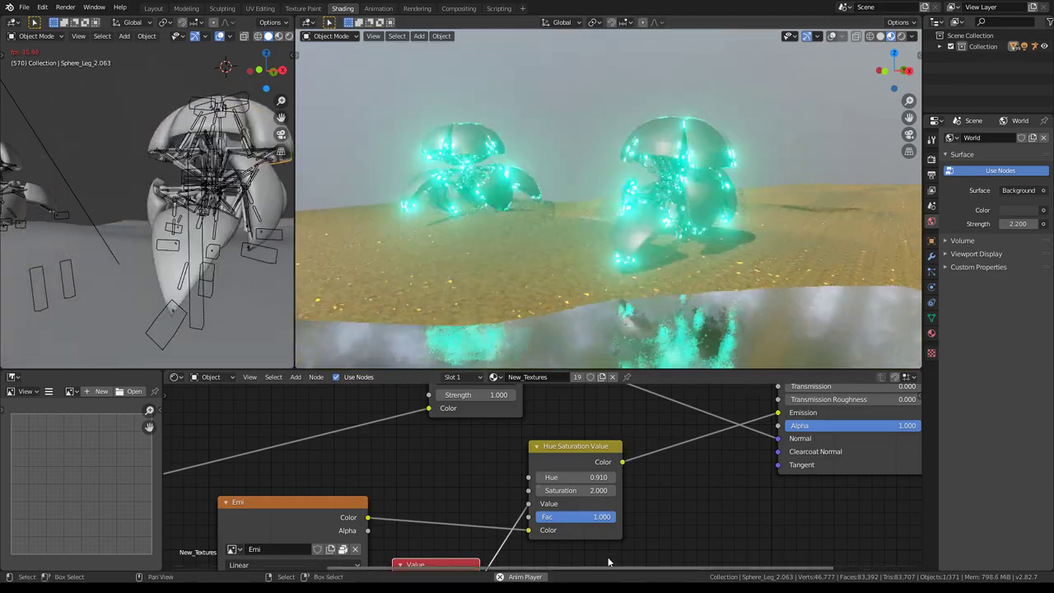
Edit the emission Value, frame three robots, start playback, and maximize the rendered view
middle_drag(426, 592, 473, 513)
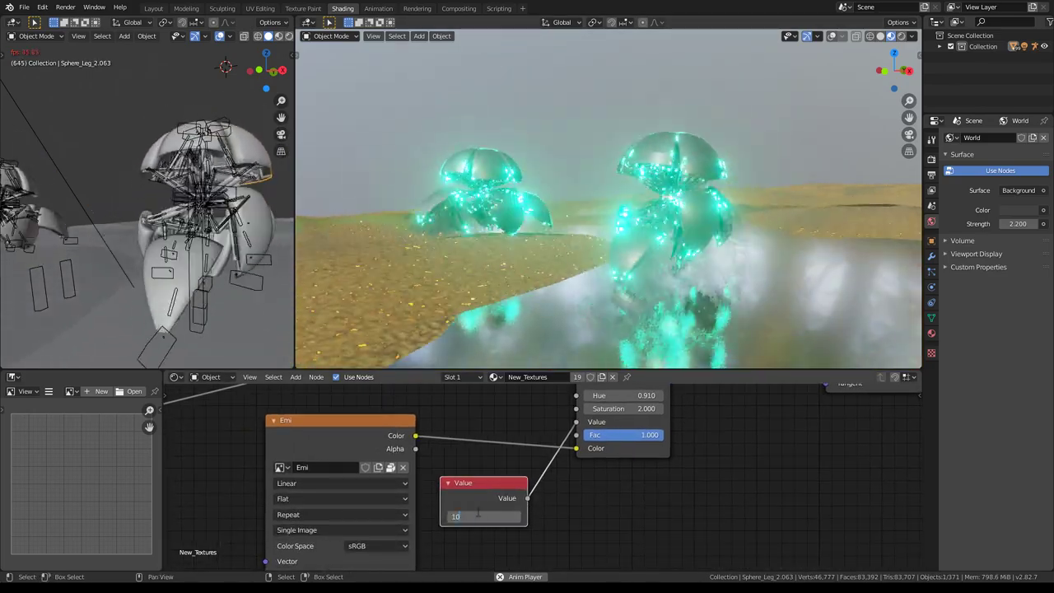
text(000)
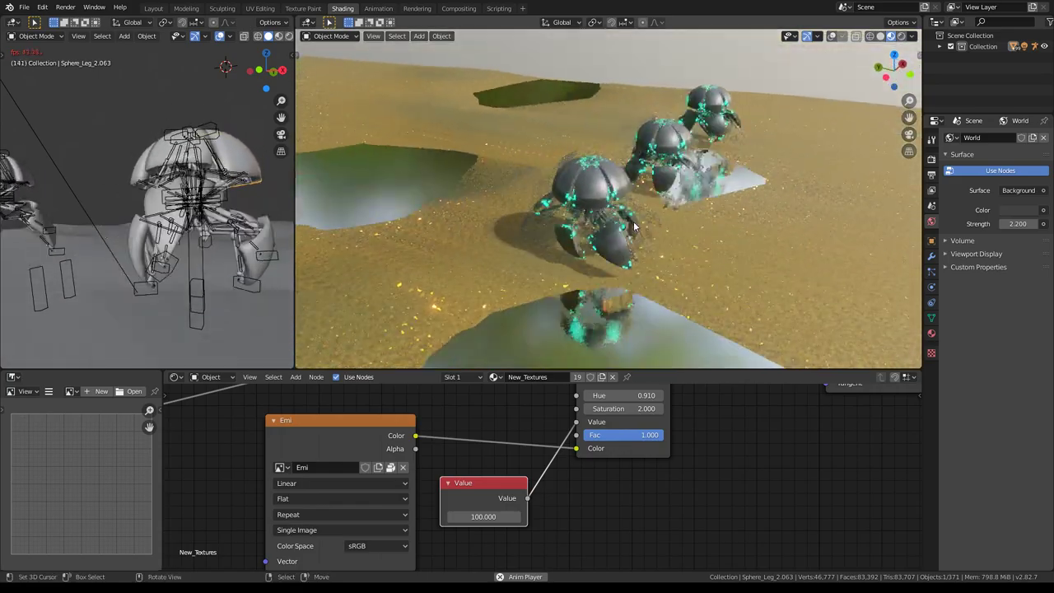
middle_drag(569, 206, 486, 220)
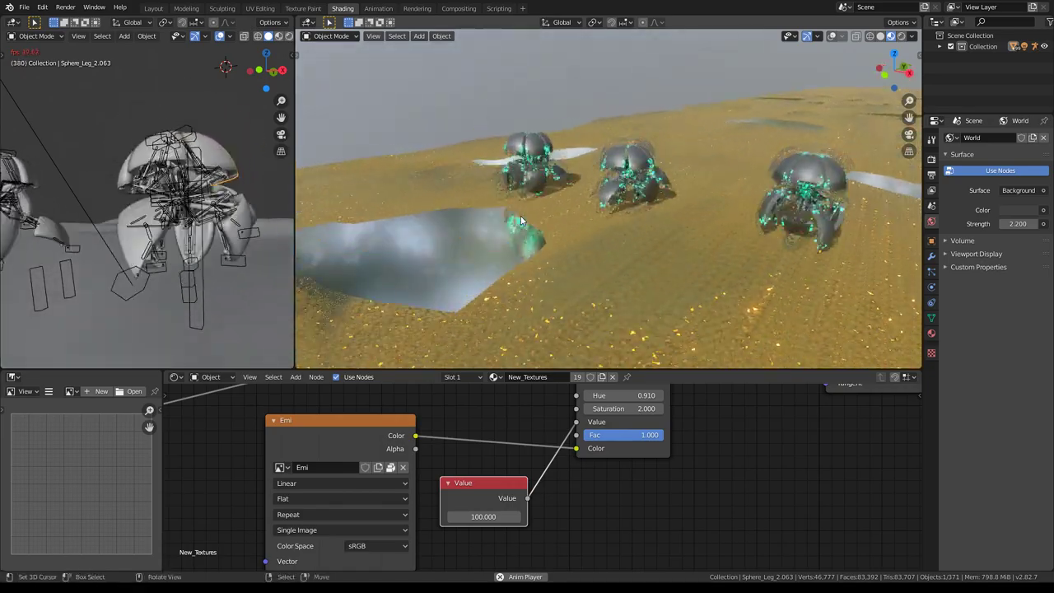
middle_drag(544, 225, 657, 206)
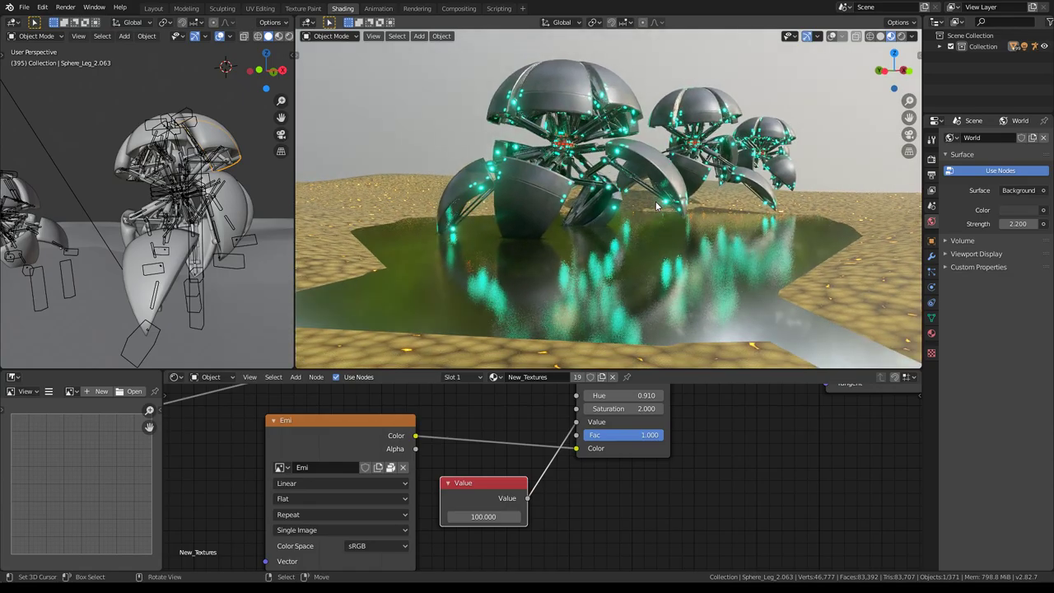
key(space)
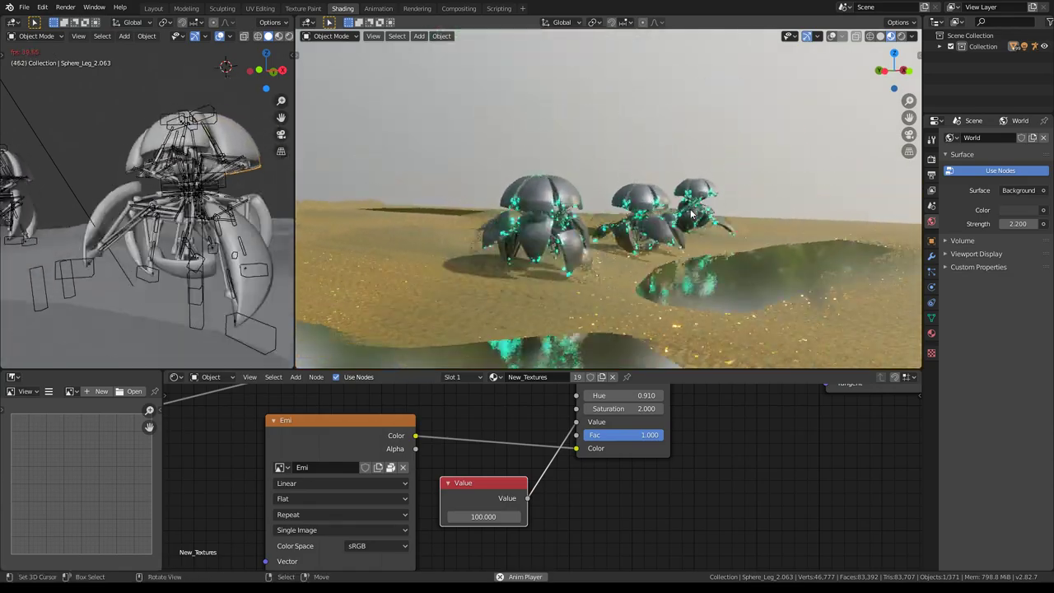
key(ctrl+space)
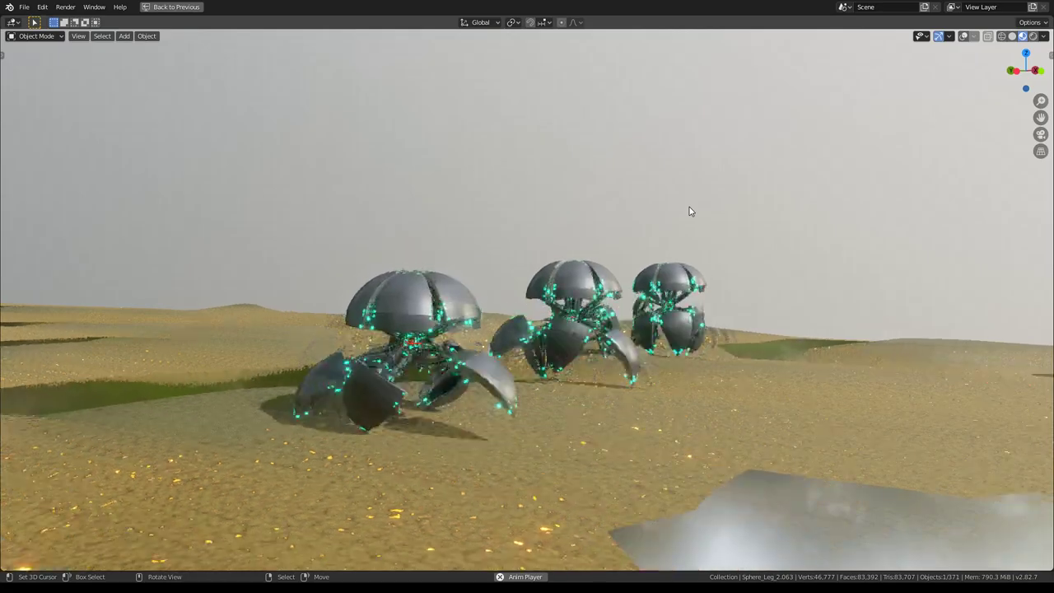
Inspect the robots from low and high angles, then restore the full Shading layout
scroll(690, 211, down, 3)
scroll(690, 211, down, 2)
mouse_move(690, 212)
middle_down()
mouse_move(734, 211)
mouse_move(755, 193)
middle_up()
scroll(756, 193, up, 3)
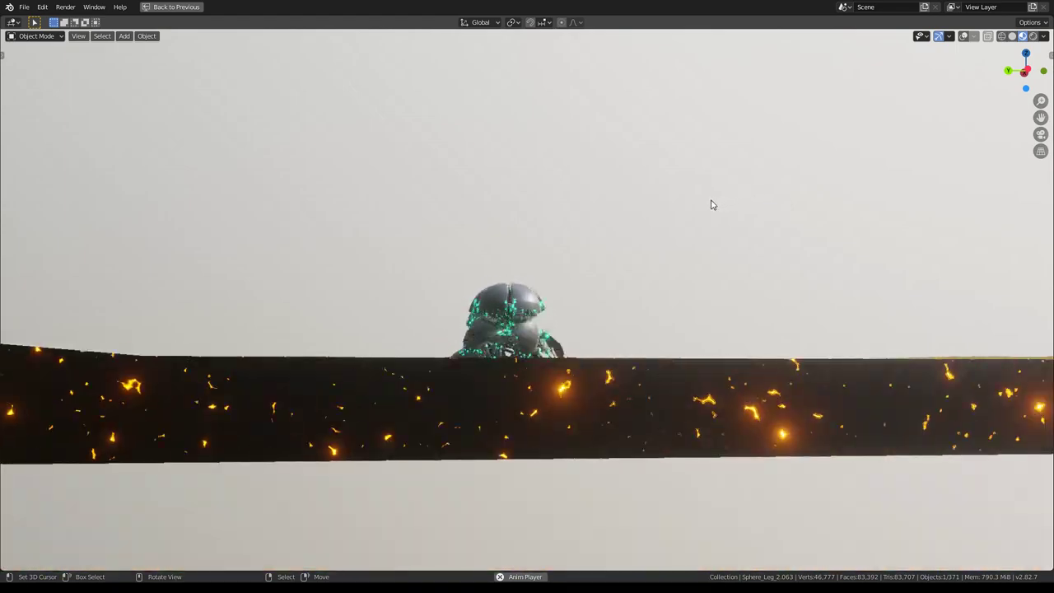
mouse_move(701, 209)
middle_down()
mouse_move(353, 231)
mouse_move(424, 240)
middle_up()
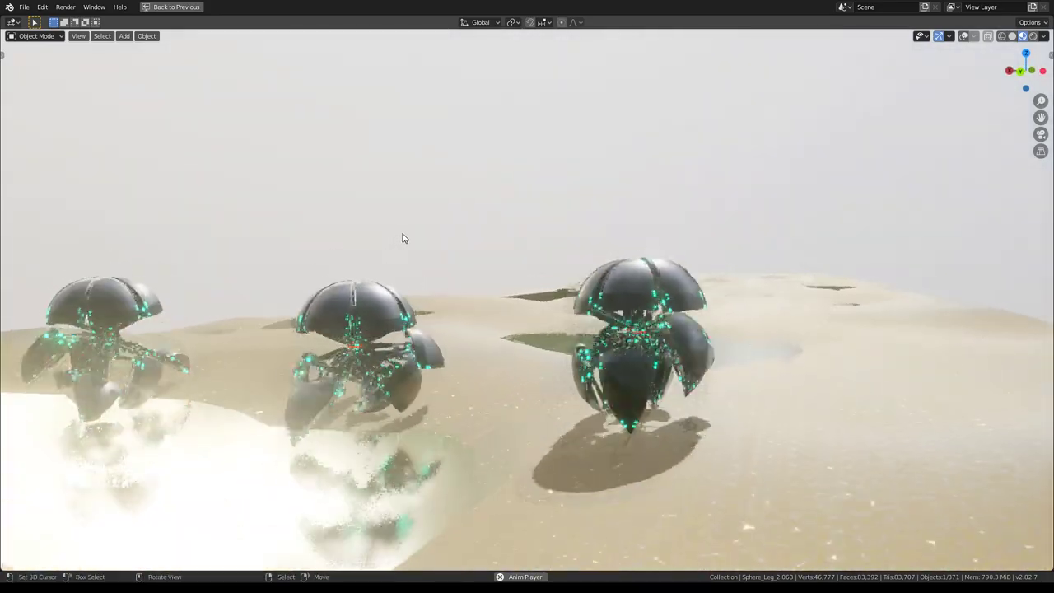
key(ctrl+space)
mouse_move(637, 216)
middle_down()
mouse_move(643, 210)
mouse_move(477, 210)
mouse_move(720, 207)
middle_up()
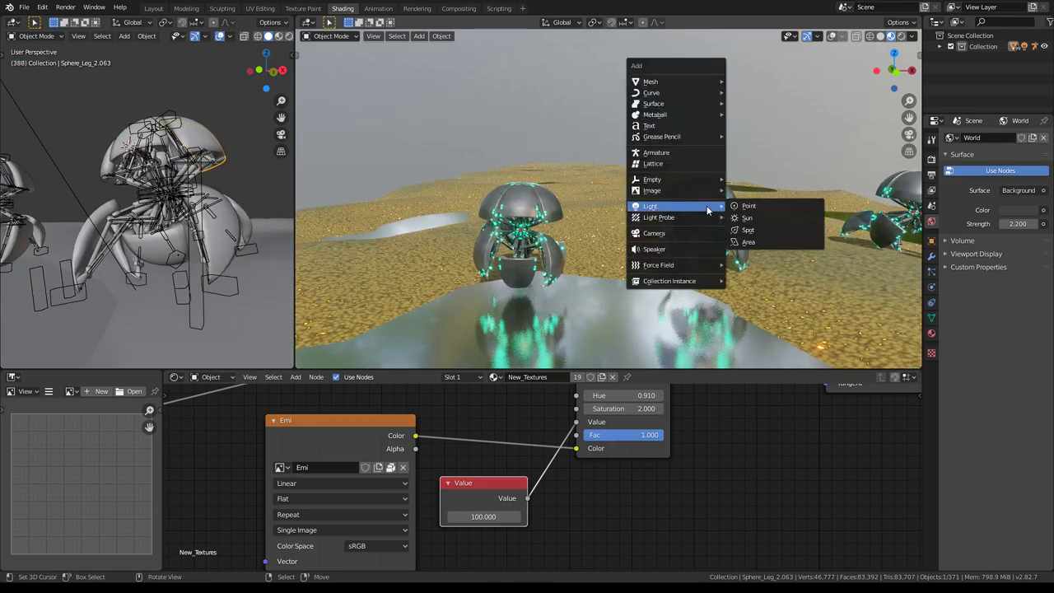
Add a camera pulled back along Z to frame one robot, with depth of field on
key(Escape)
key(shift+a)
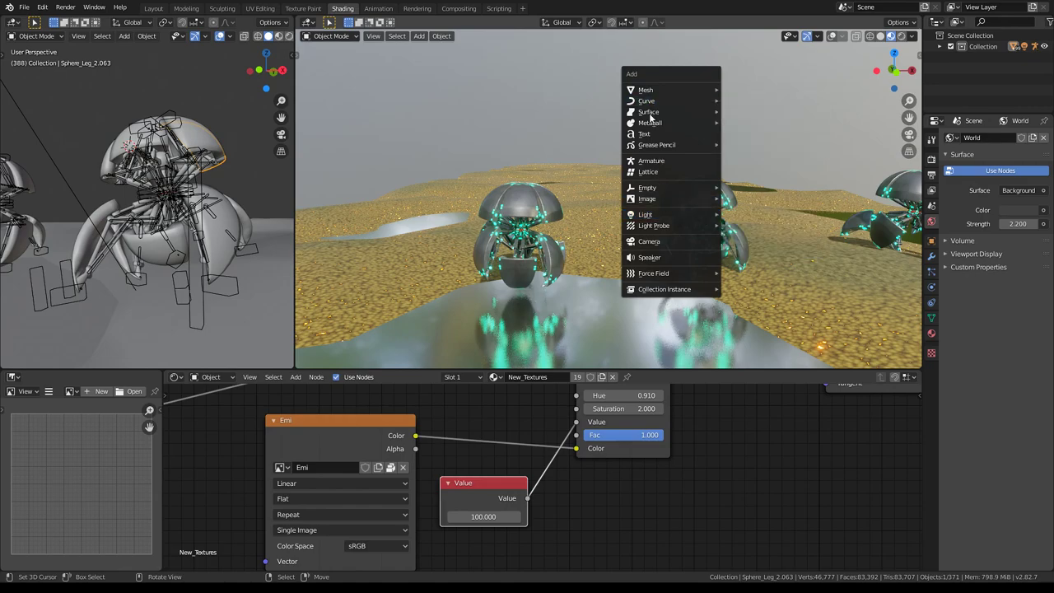
click(650, 243)
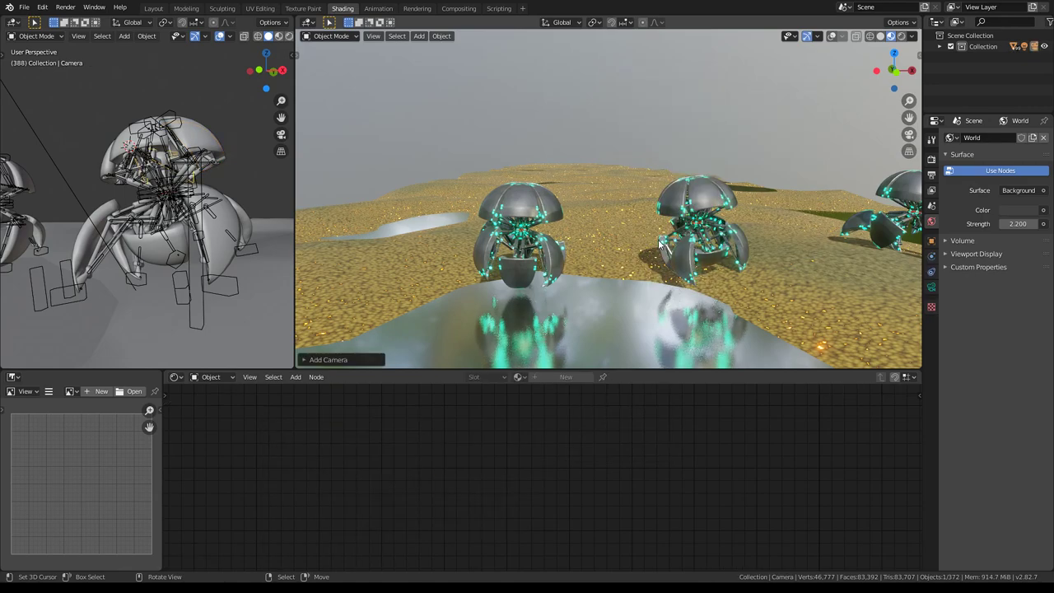
key(ctrl+KP_0)
key(g)
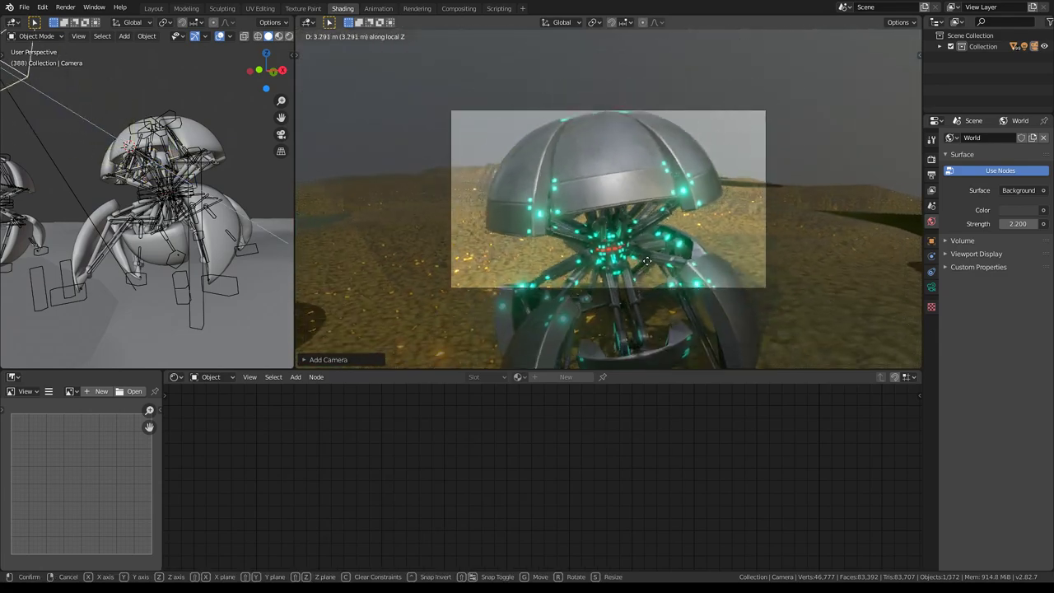
click(662, 308)
key(Home)
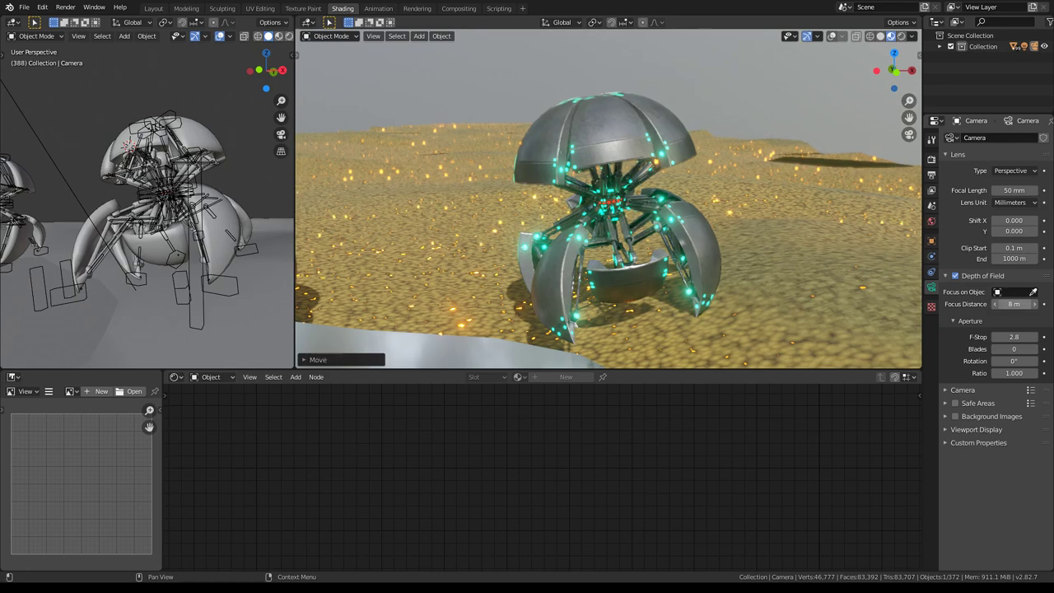
Set camera focus distance to 5.2 m, then select Sphere_Bot.436 and a robot armature
mouse_move(1014, 304)
mouse_down()
mouse_move(972, 304)
mouse_move(1029, 304)
mouse_up()
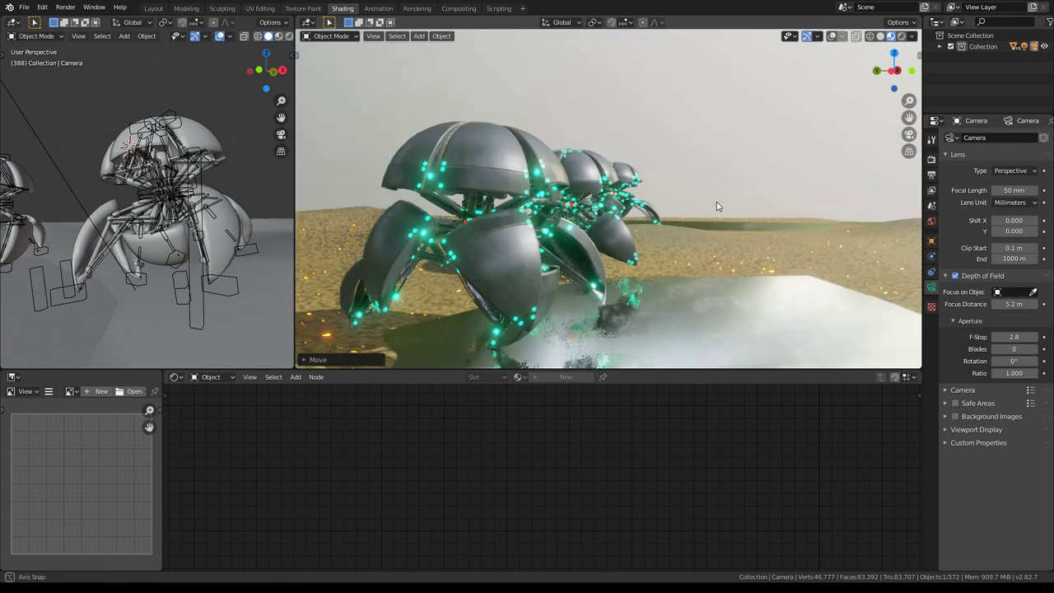
click(521, 226)
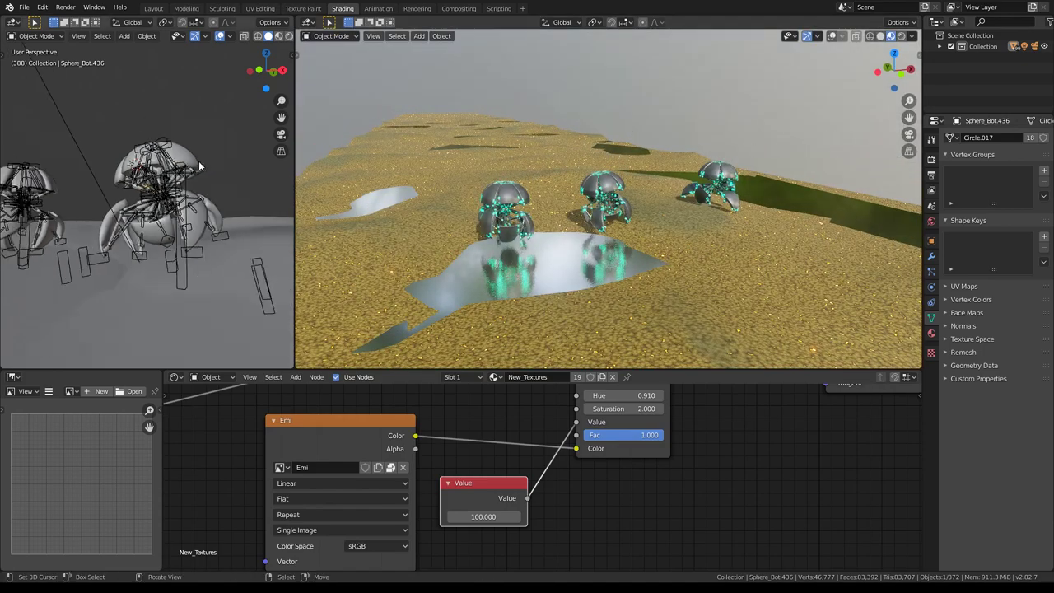
middle_drag(106, 188, 119, 216)
click(99, 201)
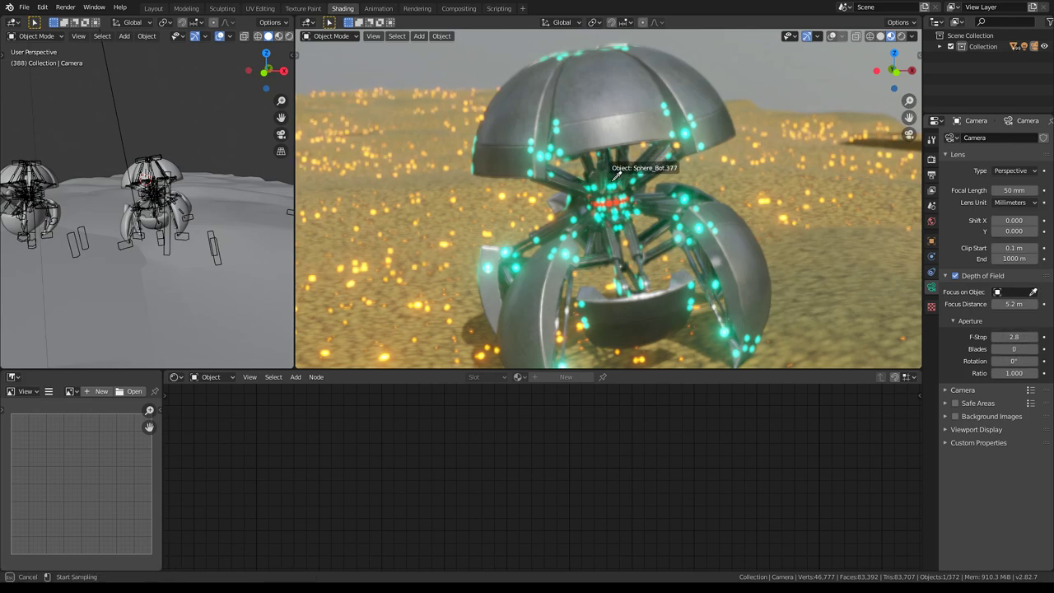
Play the walk animation while viewing through the camera
key(KP_0)
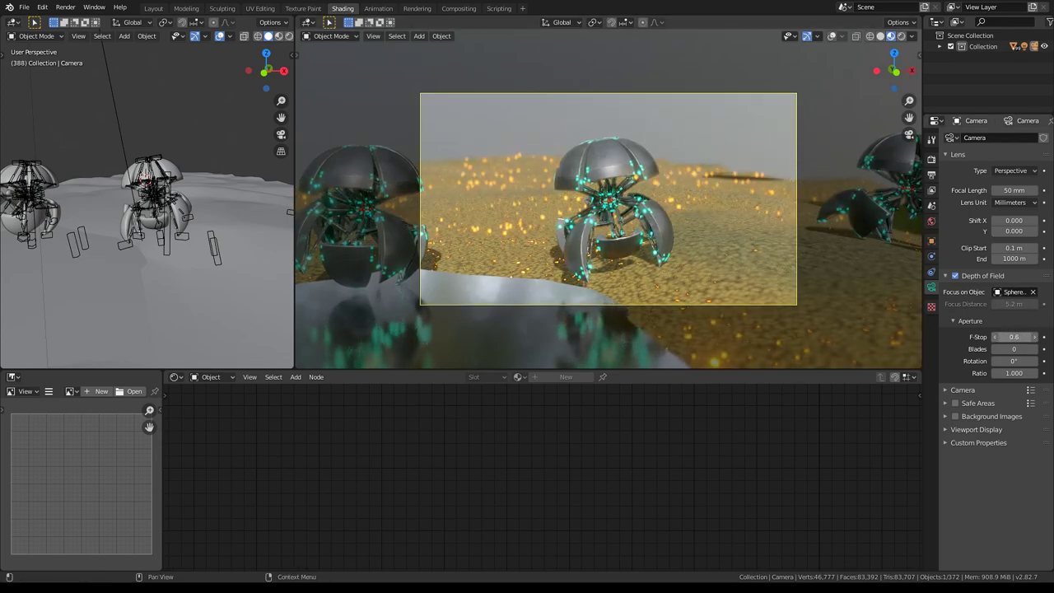
key(Home)
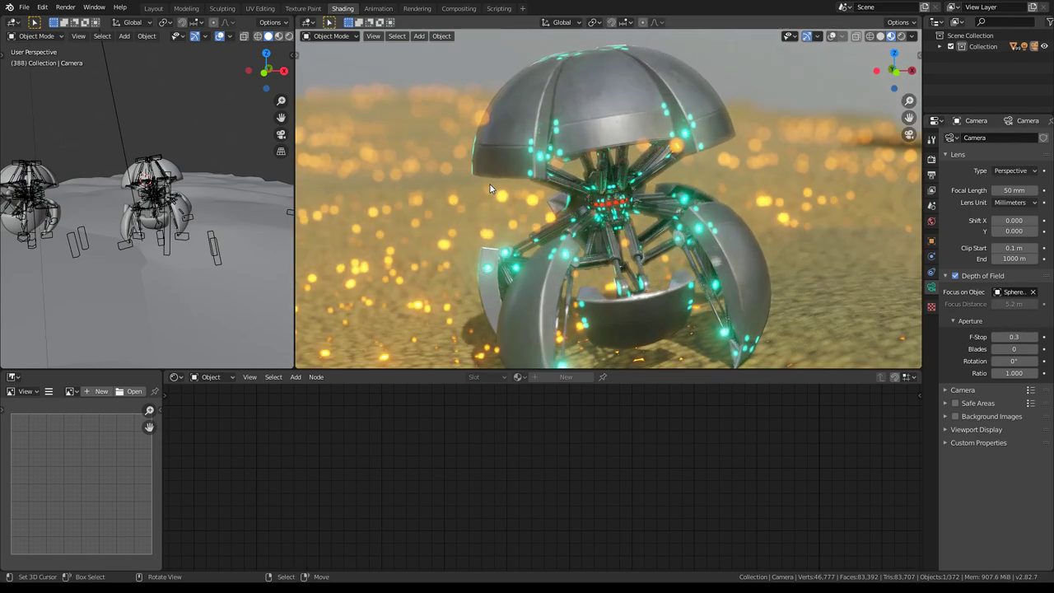
key(space)
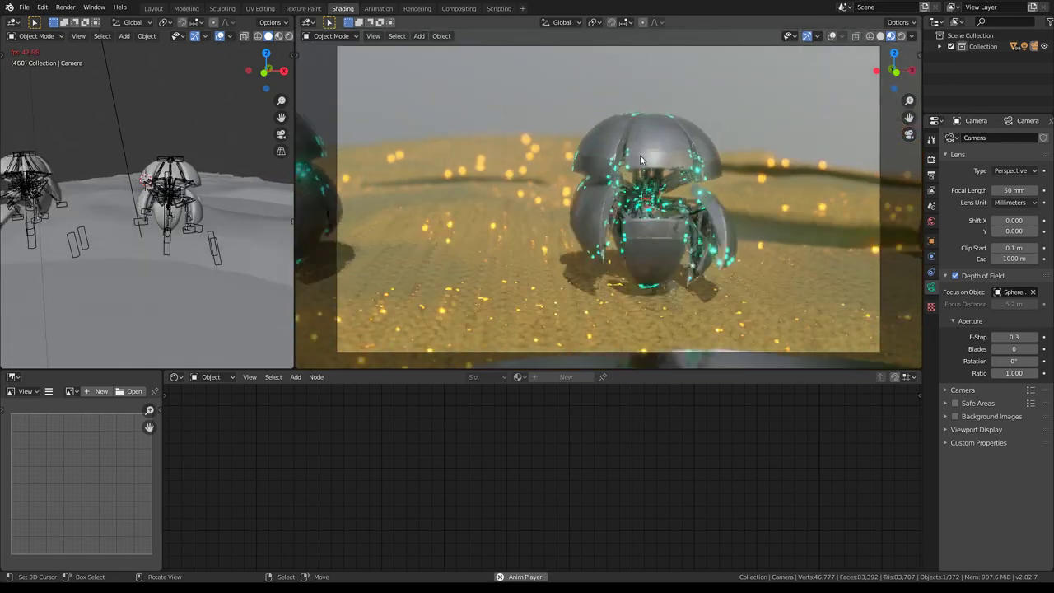
middle_drag(640, 155, 588, 158)
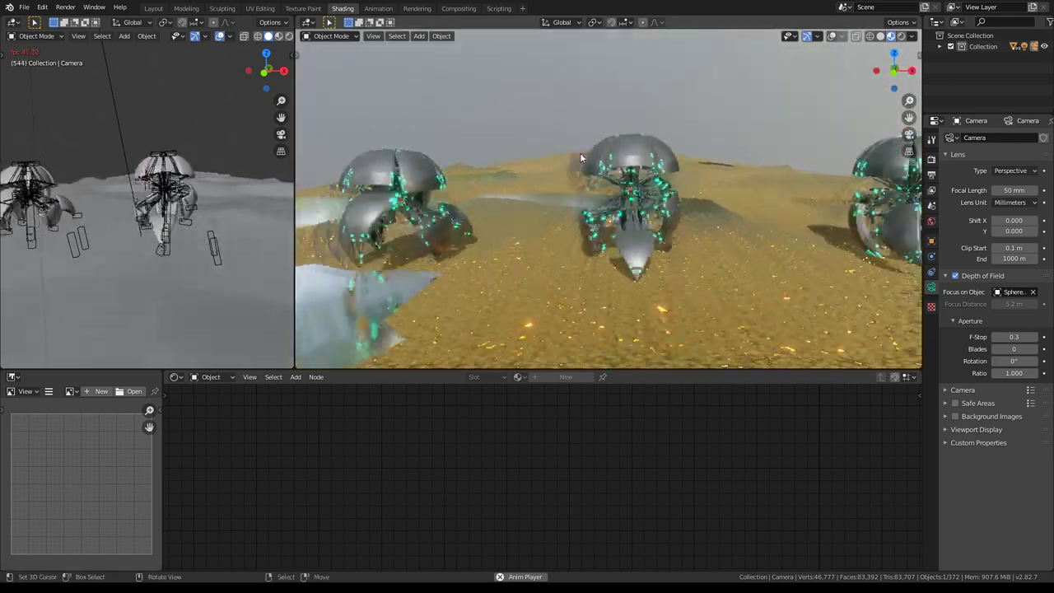
key(KP_0)
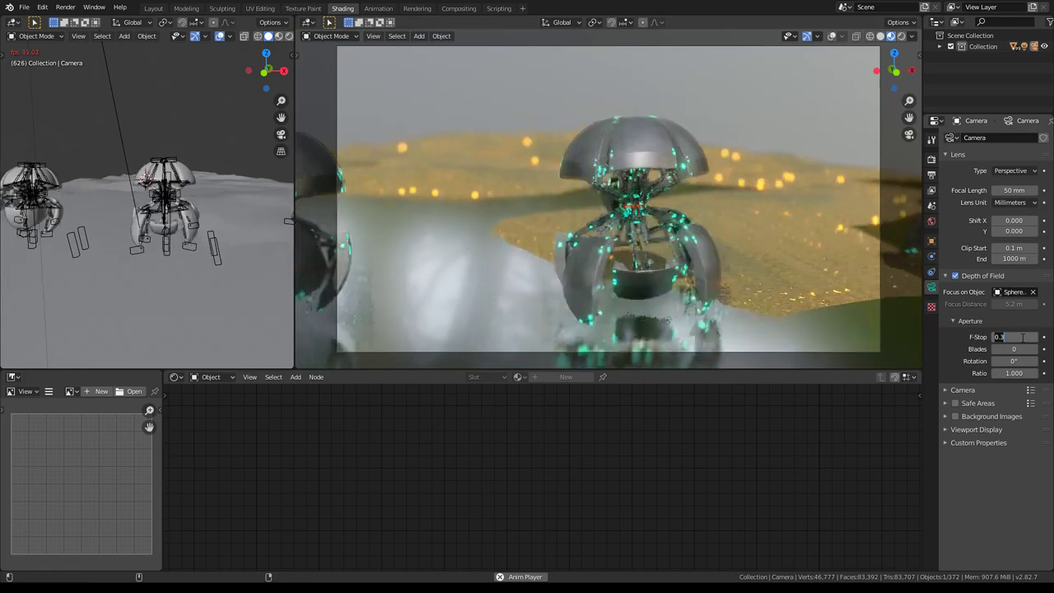
Lower the camera F-Stop to 0.1, replay the animation, and select Sphere_Leg_2.066
click(999, 337)
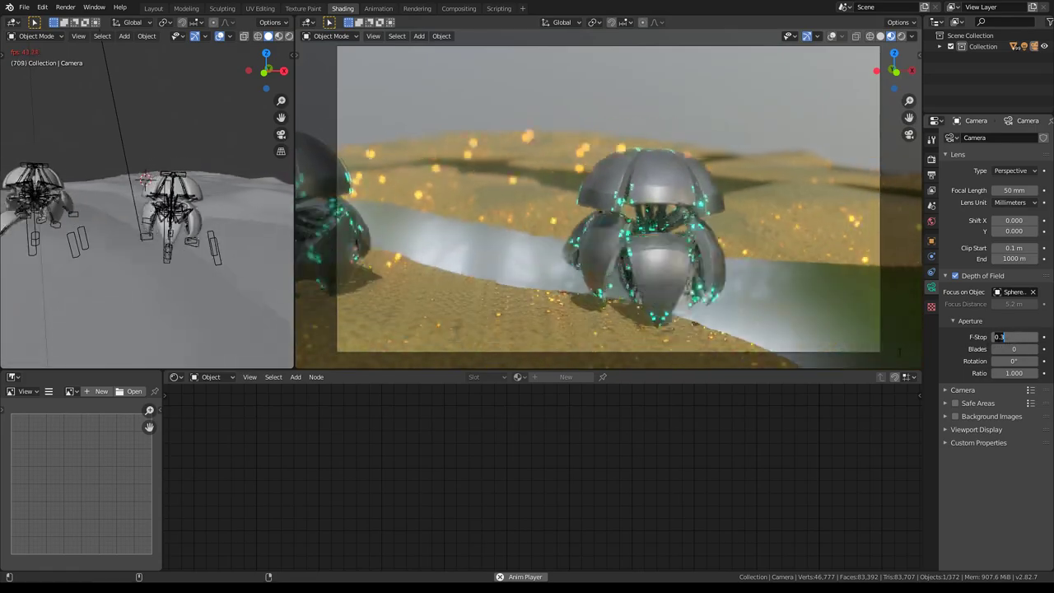
key(Return)
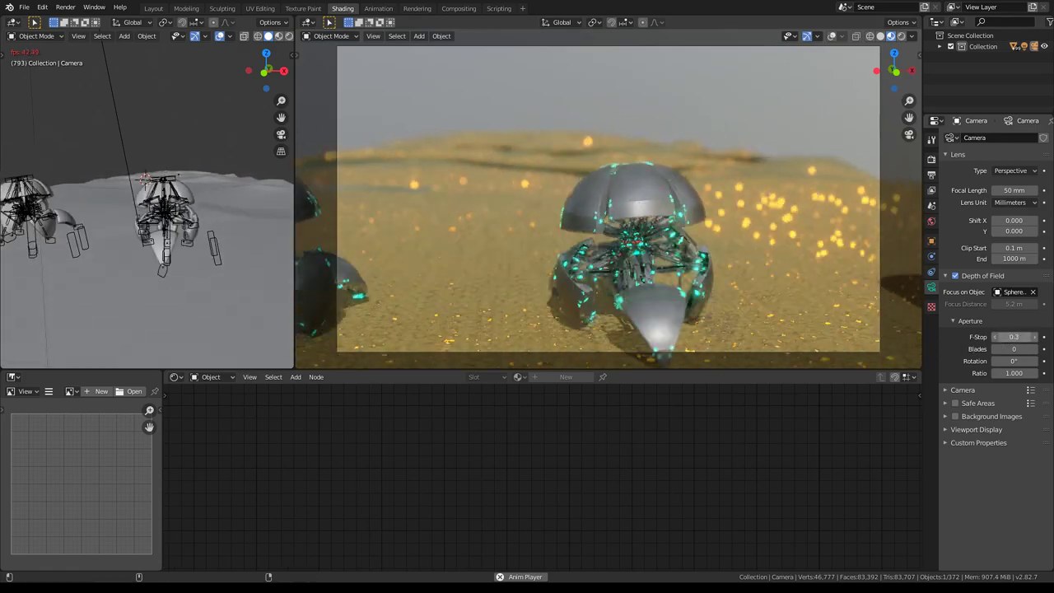
click(996, 337)
click(995, 337)
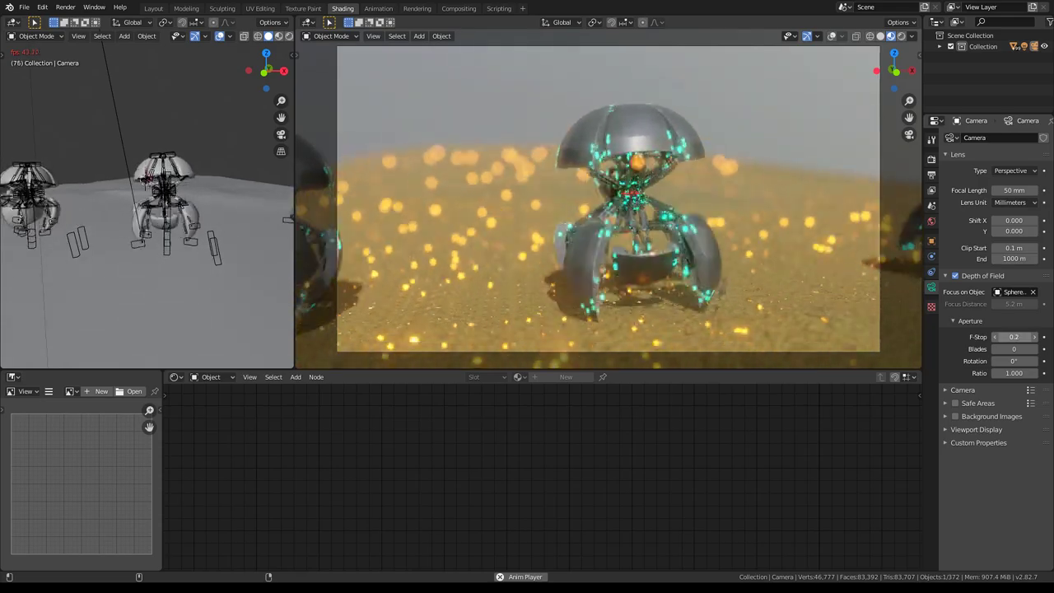
key(space)
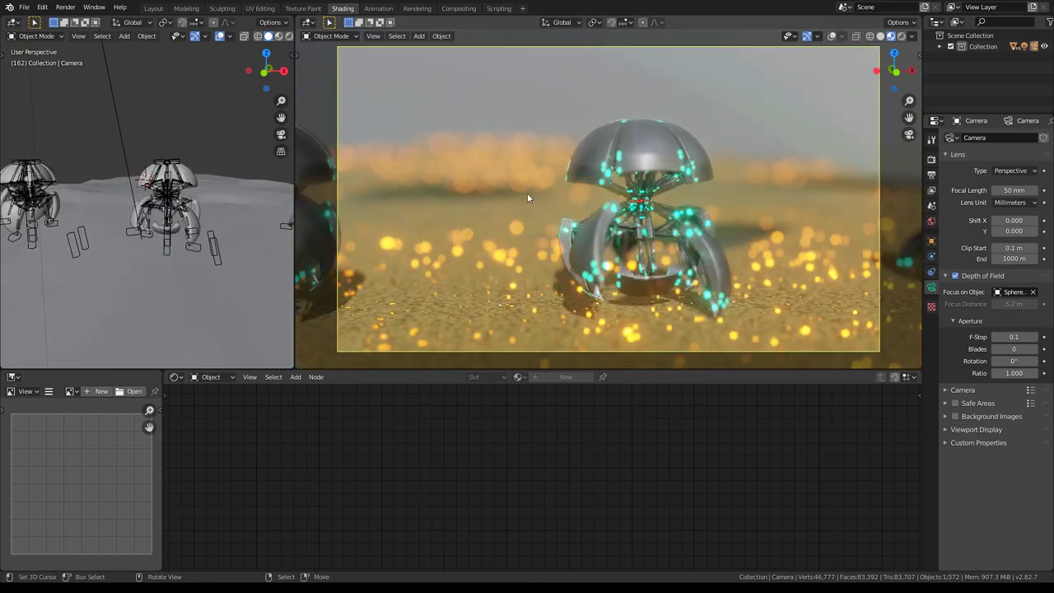
middle_drag(527, 194, 517, 198)
key(space)
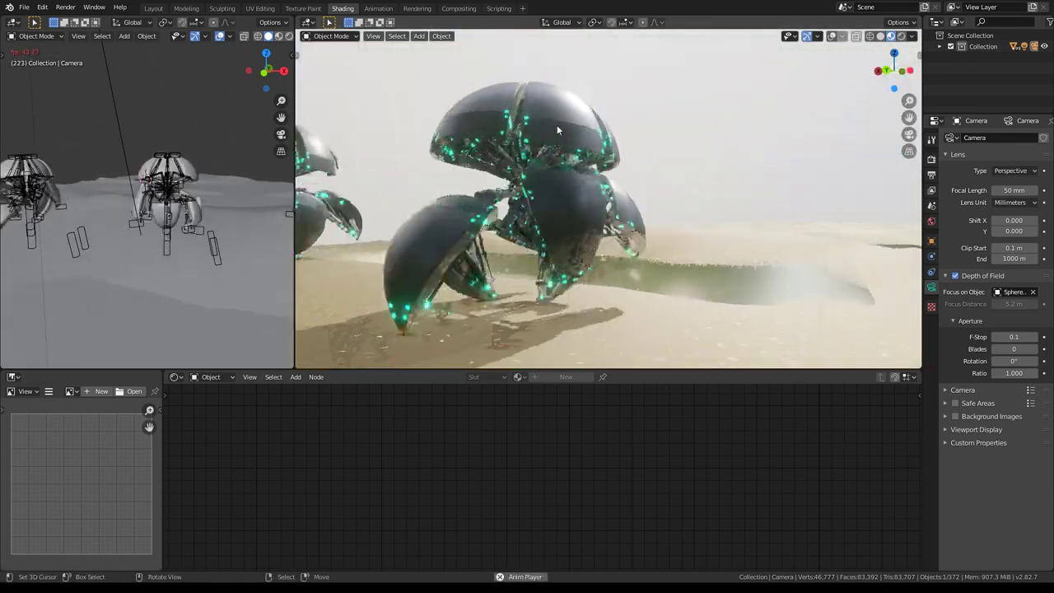
click(162, 169)
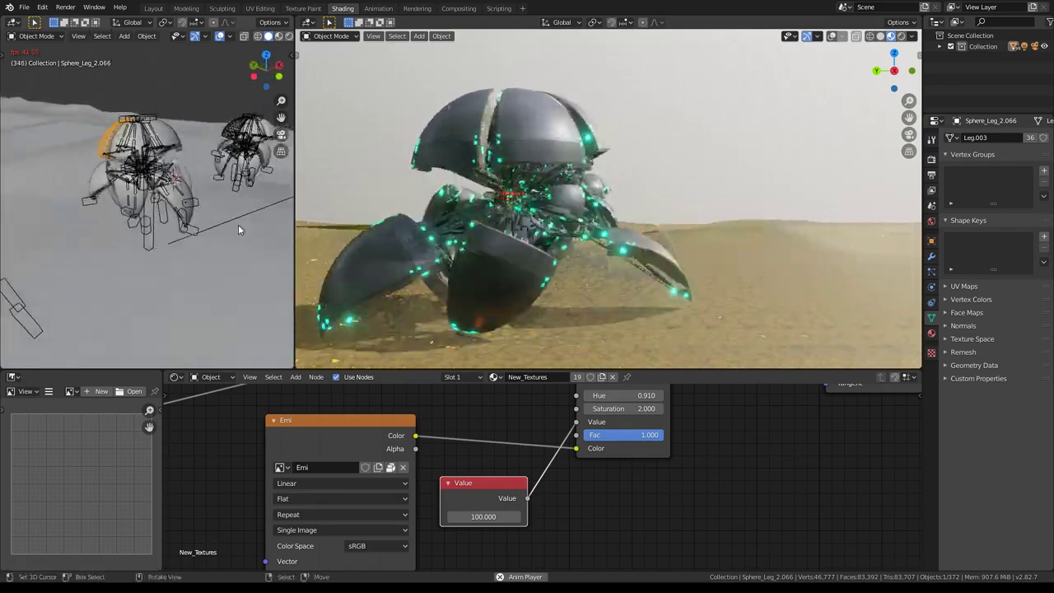
Frame Sphere_Leg_2.066, select all its mesh in Edit Mode, then return to Object Mode
key(KP_Decimal)
key(Tab)
key(a)
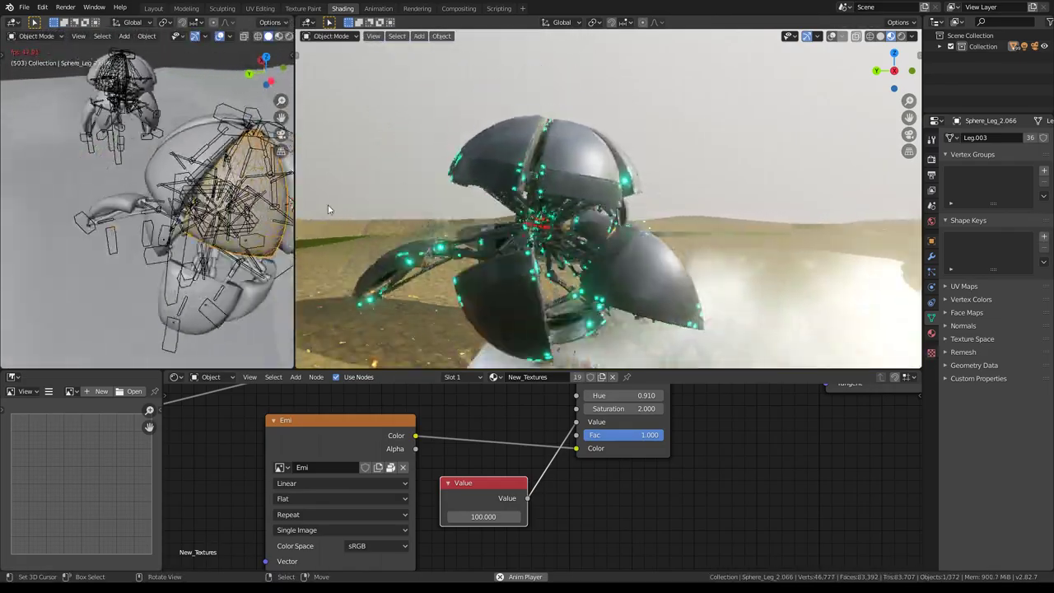
key(Tab)
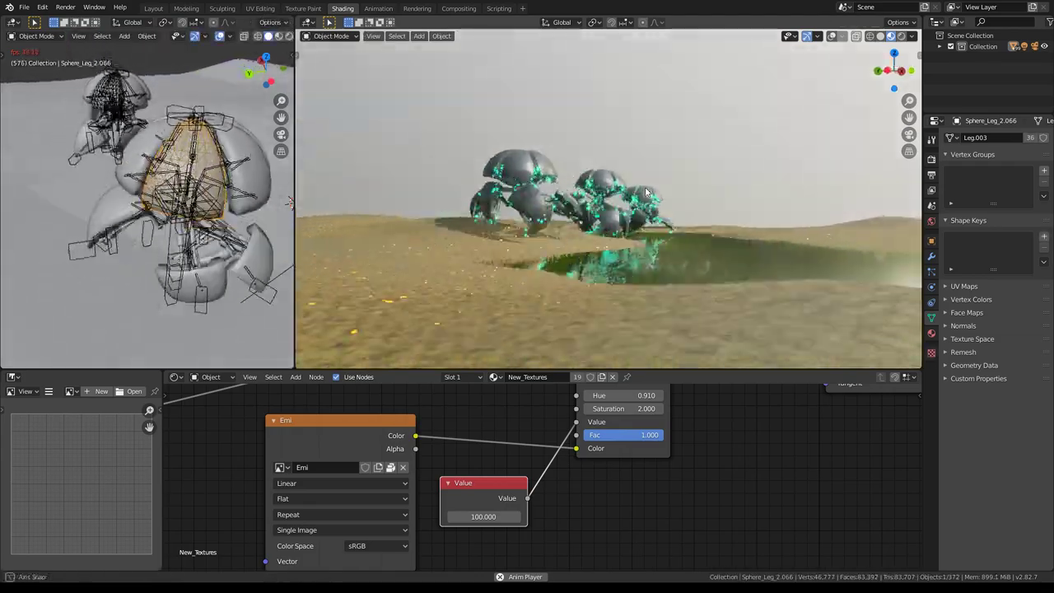
middle_drag(579, 196, 365, 193)
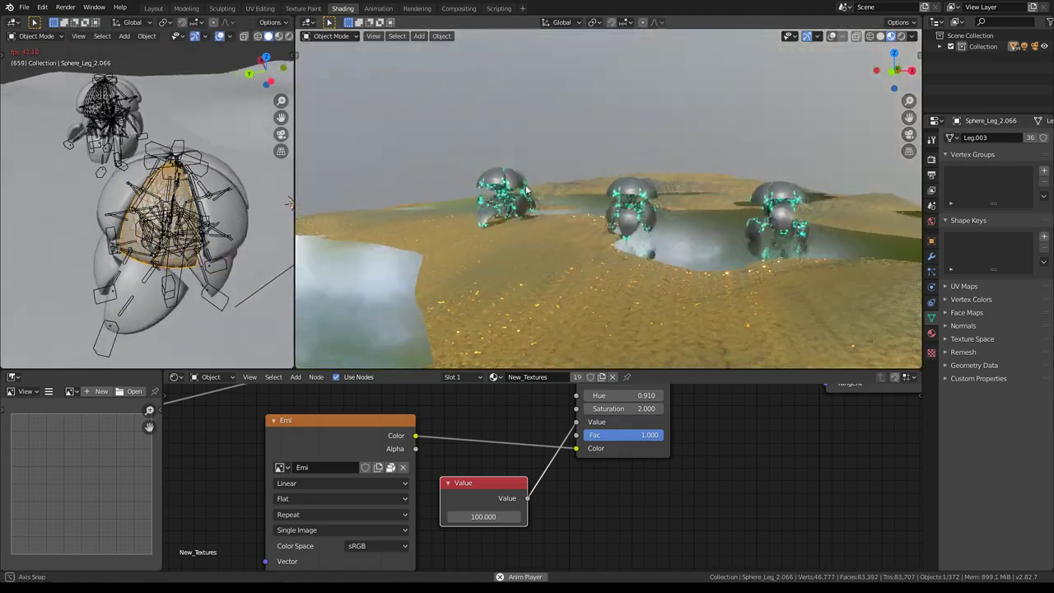